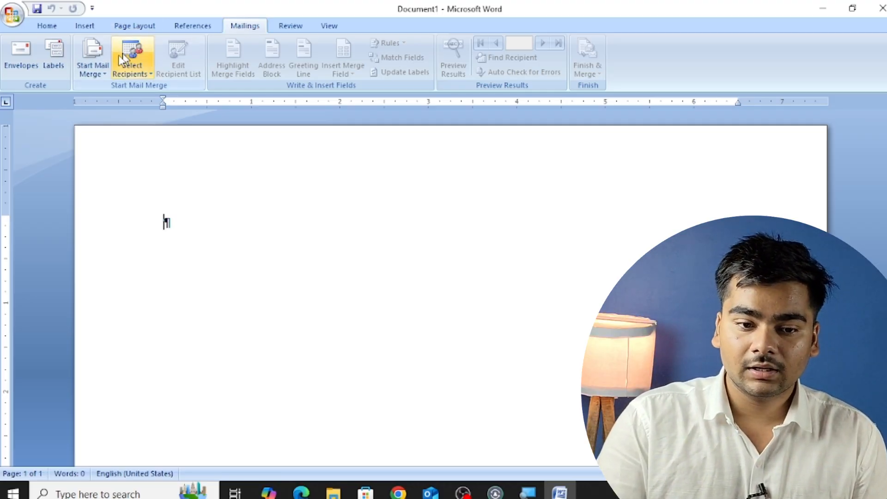
Set the mail merge document type to Letters and hide the paragraph marks in the blank document.
{"action": "left_click", "coordinate": [95, 68]}
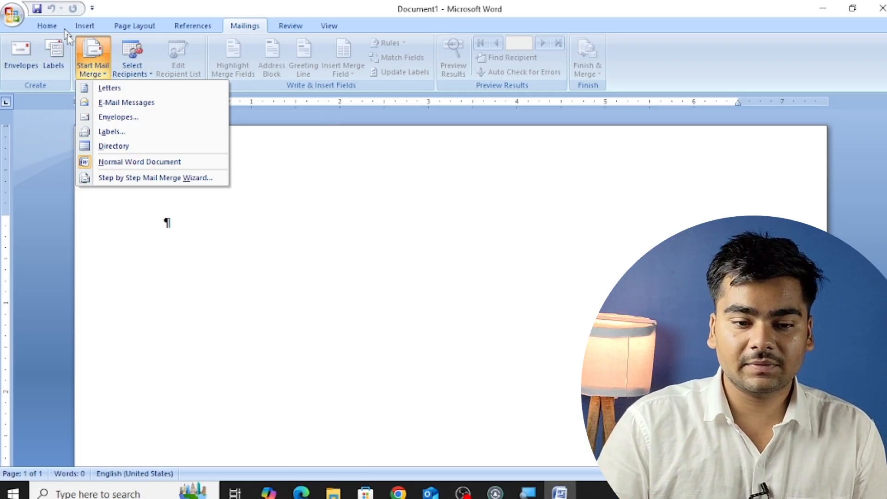
{"action": "left_click", "coordinate": [125, 90]}
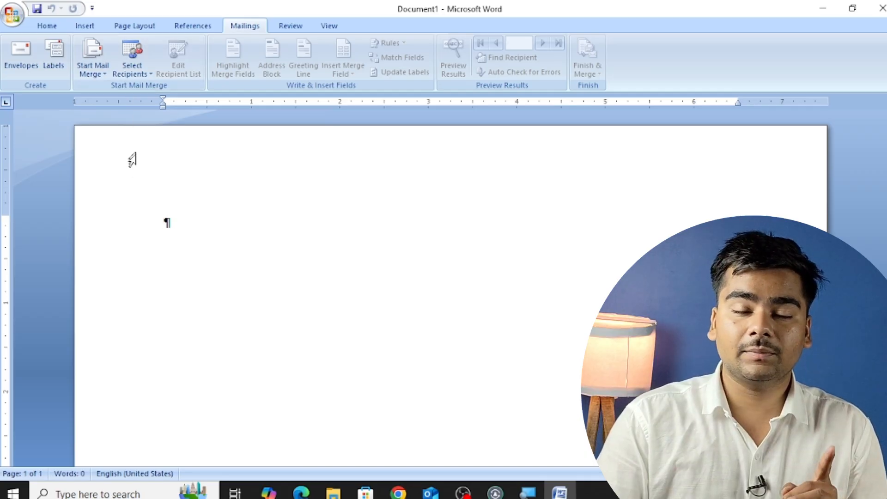
{"action": "left_click", "coordinate": [46, 26]}
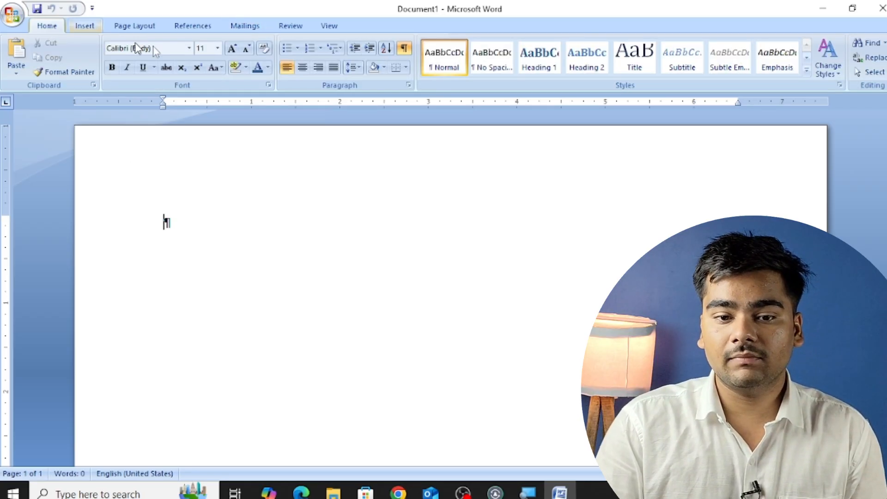
{"action": "left_click", "coordinate": [404, 48]}
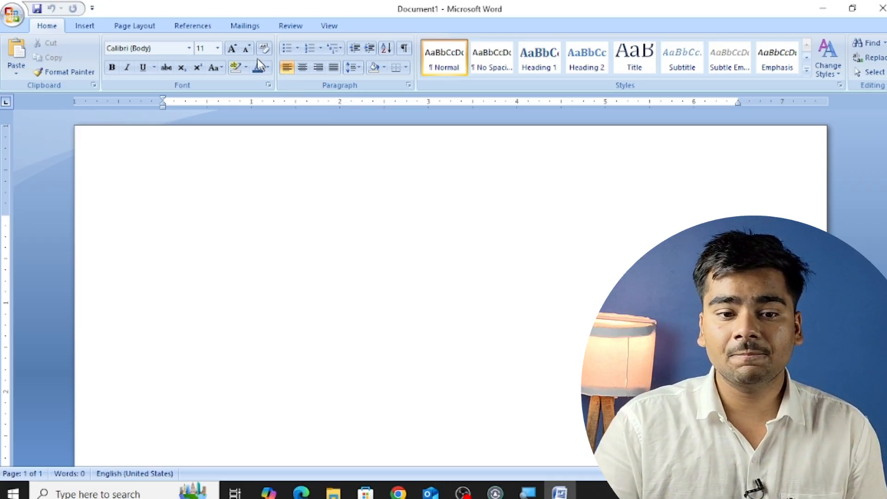
Add a blue 3 pt box page border in a thick-and-thin double-line style to the whole document.
{"action": "left_click", "coordinate": [138, 26]}
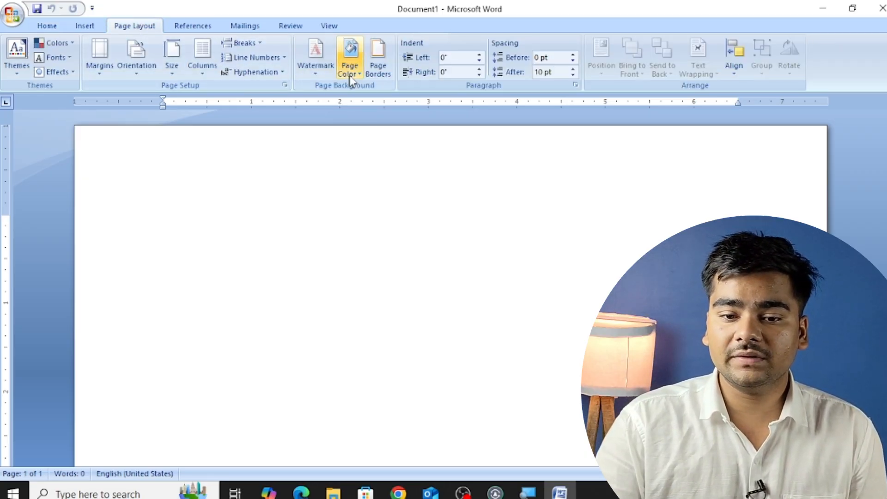
{"action": "left_click", "coordinate": [377, 60]}
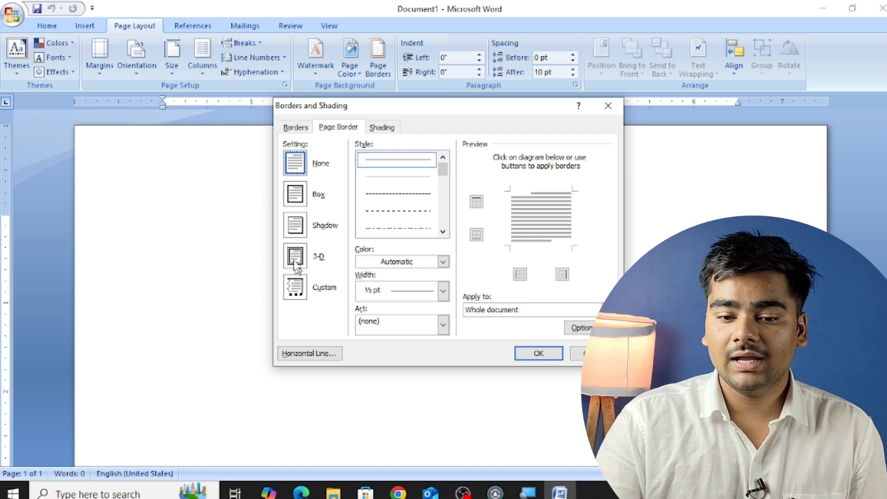
{"action": "left_click", "coordinate": [297, 204]}
{"action": "left_click", "coordinate": [443, 232]}
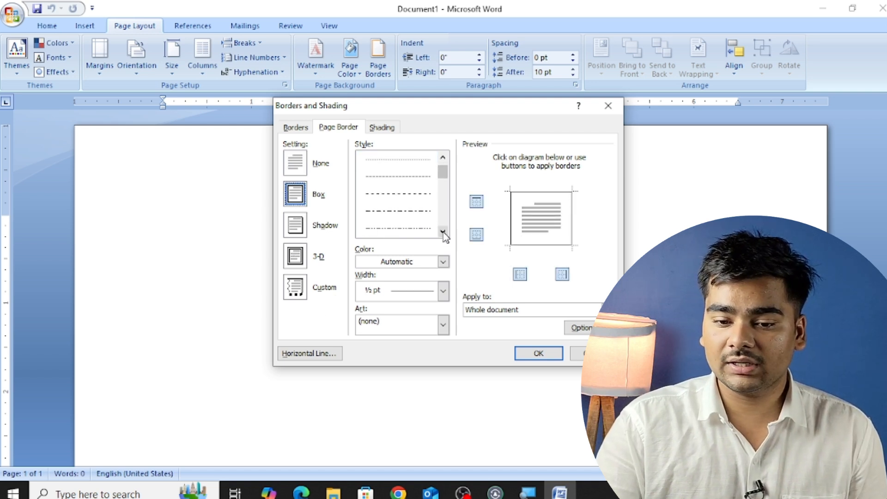
{"action": "left_click", "coordinate": [443, 232]}
{"action": "left_click", "coordinate": [429, 228]}
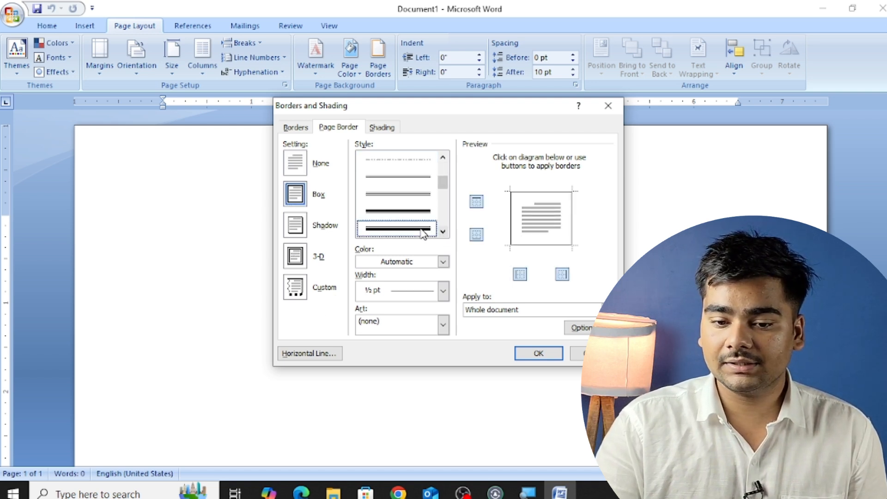
{"action": "left_click", "coordinate": [442, 261]}
{"action": "left_click", "coordinate": [407, 305]}
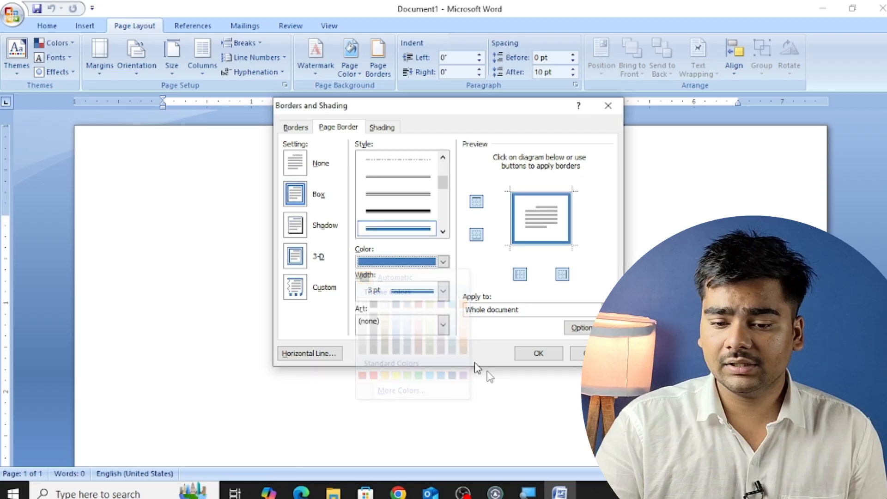
{"action": "left_click", "coordinate": [536, 353]}
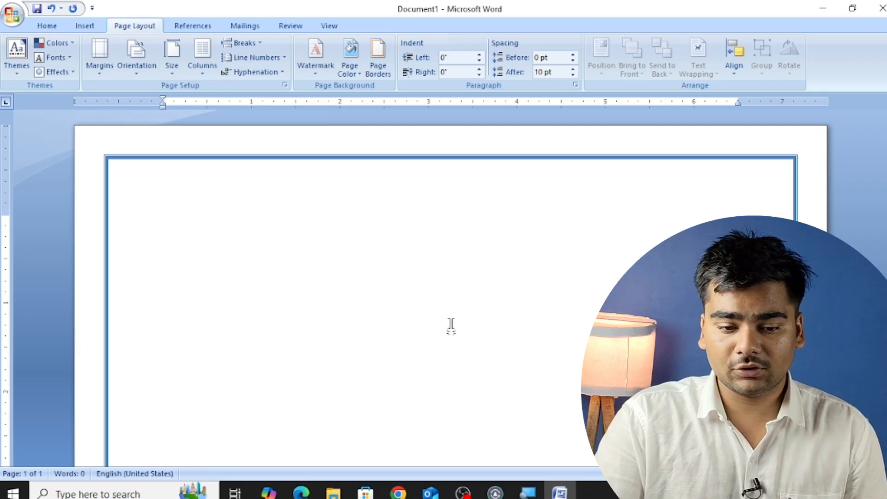
Enter HAPPY HOLI as the heading on the first line of the page.
{"action": "type", "text": "HAPA"}
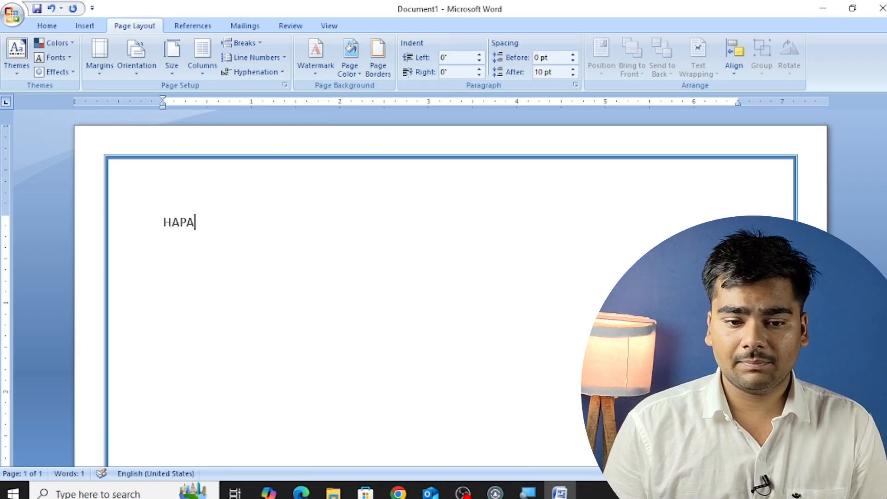
{"action": "key", "text": "BackSpace"}
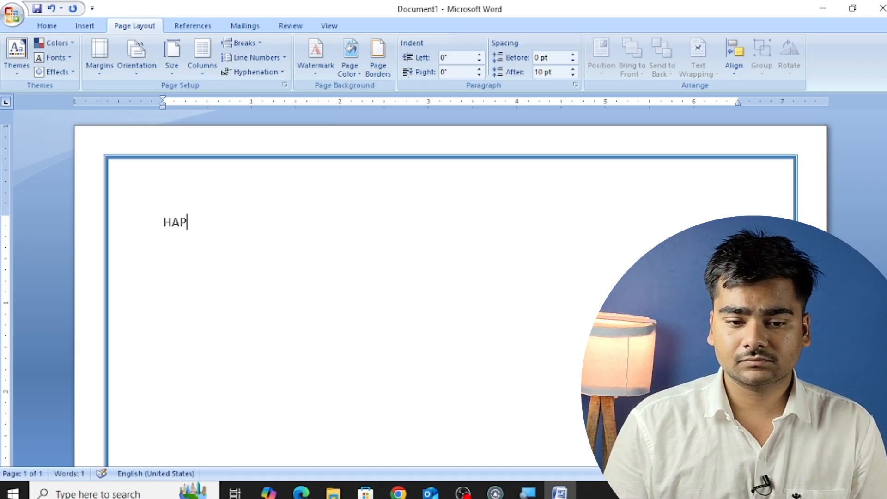
{"action": "type", "text": "PY HOLI"}
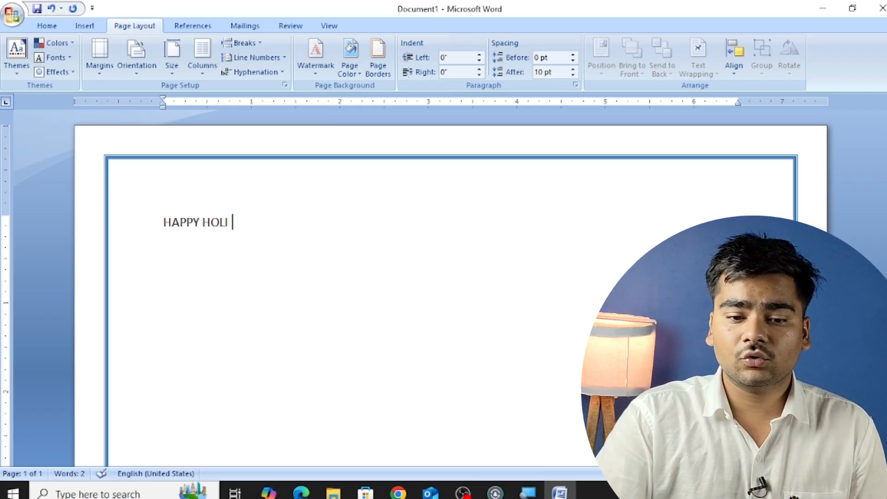
Set the HAPPY HOLI heading to font size 72 and centre it on the page.
{"action": "key", "text": "ctrl+a"}
{"action": "left_click", "coordinate": [47, 26]}
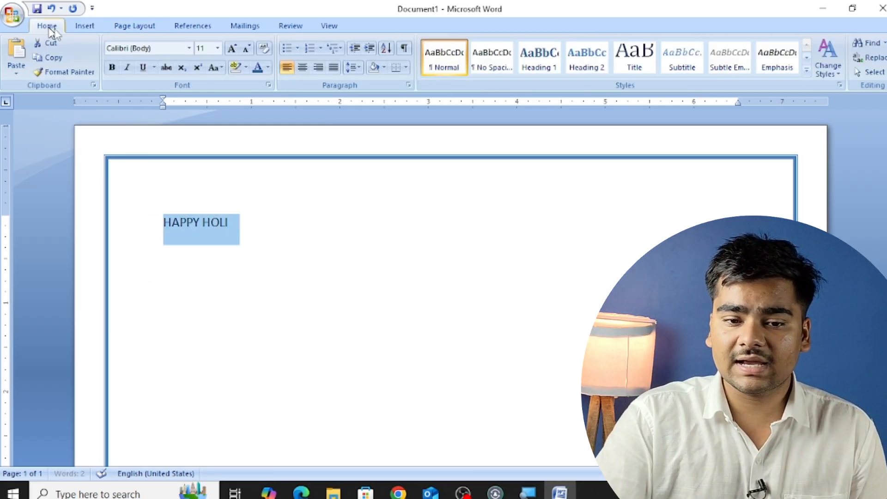
{"action": "left_click", "coordinate": [217, 48]}
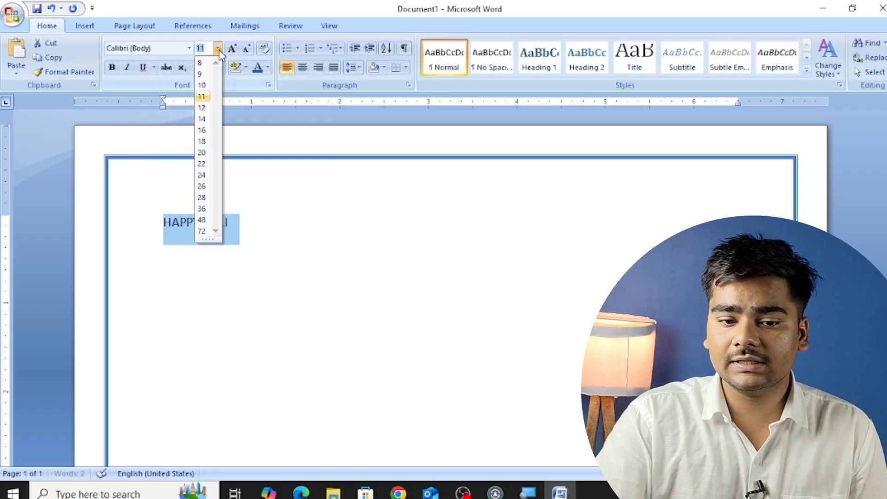
{"action": "left_click", "coordinate": [202, 232]}
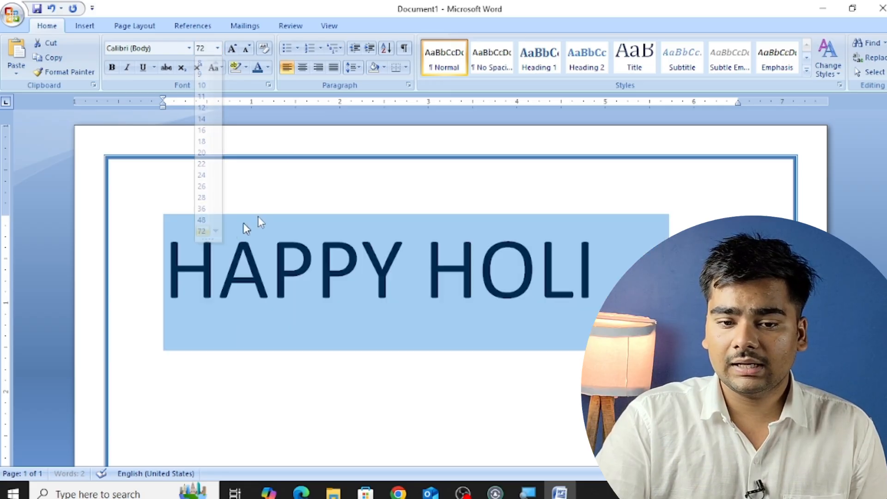
{"action": "left_click", "coordinate": [303, 68]}
{"action": "left_click", "coordinate": [424, 267]}
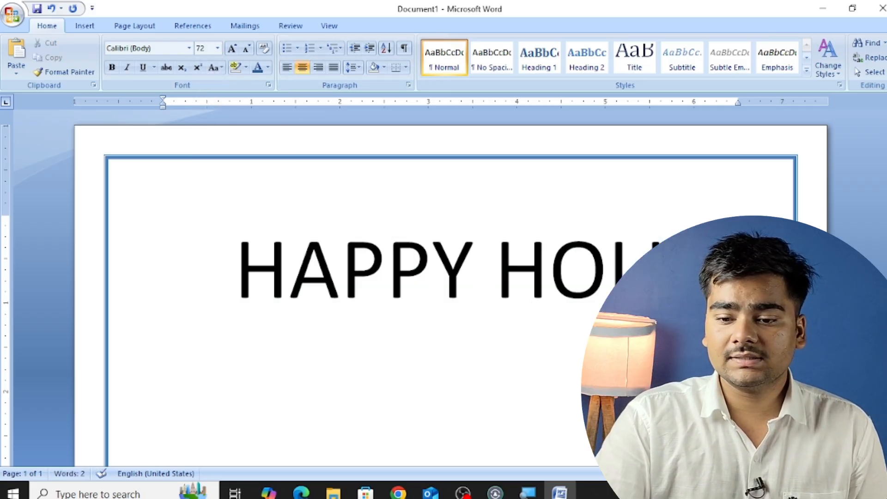
Add blank lines below the HAPPY HOLI heading down to the lower part of the first page, without spilling onto a second page.
{"action": "key", "text": "Return"}
{"action": "key", "text": "Return"}
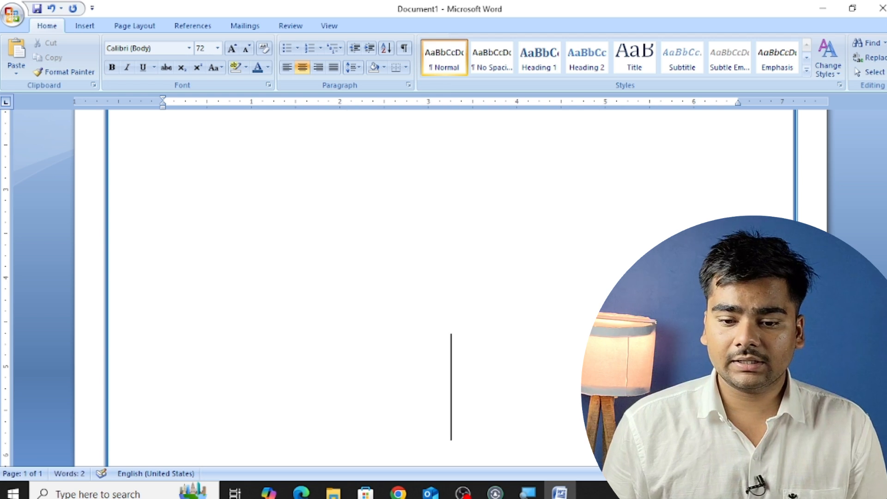
{"action": "key", "text": "Return"}
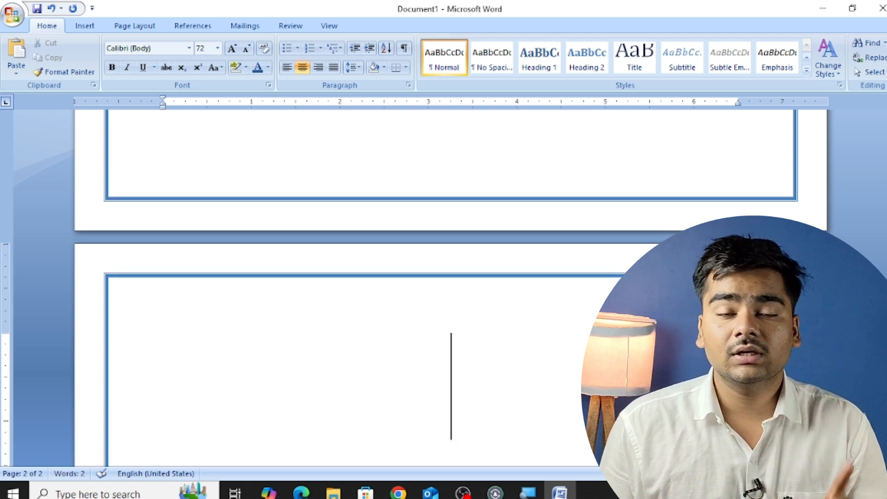
{"action": "key", "text": "BackSpace"}
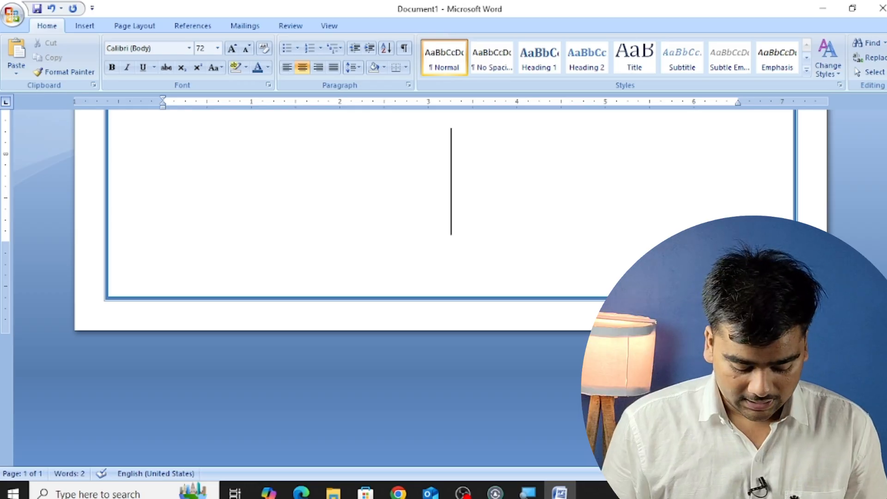
Reduce the font size of the last empty line on the page to 12.
{"action": "key", "text": "ctrl+shift+less"}
{"action": "key", "text": "ctrl+shift+less"}
{"action": "key", "text": "ctrl+shift+less"}
{"action": "key", "text": "ctrl+shift+less"}
{"action": "key", "text": "ctrl+shift+less"}
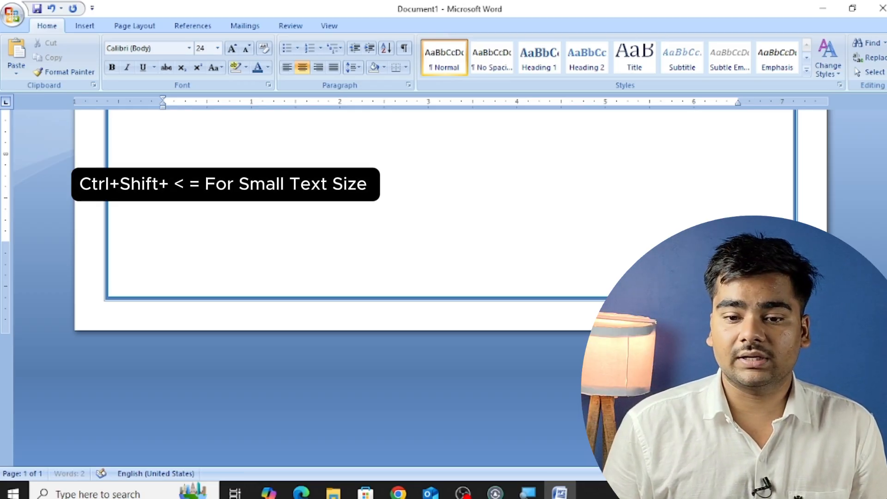
{"action": "key", "text": "ctrl+shift+less"}
{"action": "key", "text": "ctrl+shift+less"}
{"action": "key", "text": "ctrl+shift+less"}
{"action": "key", "text": "ctrl+shift+less"}
{"action": "key", "text": "ctrl+shift+less"}
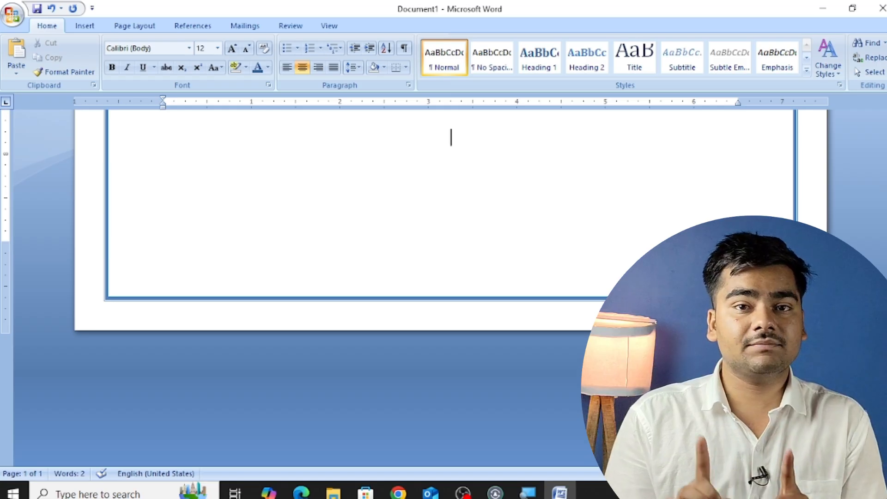
Write FROM near the bottom of the page, with the sender's name on the line below it.
{"action": "type", "text": "FROM "}
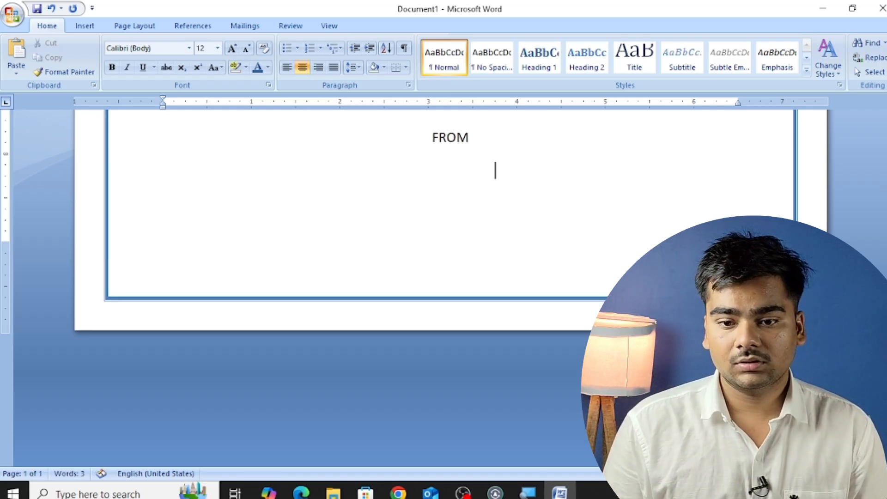
{"action": "type", "text": "COMPU"}
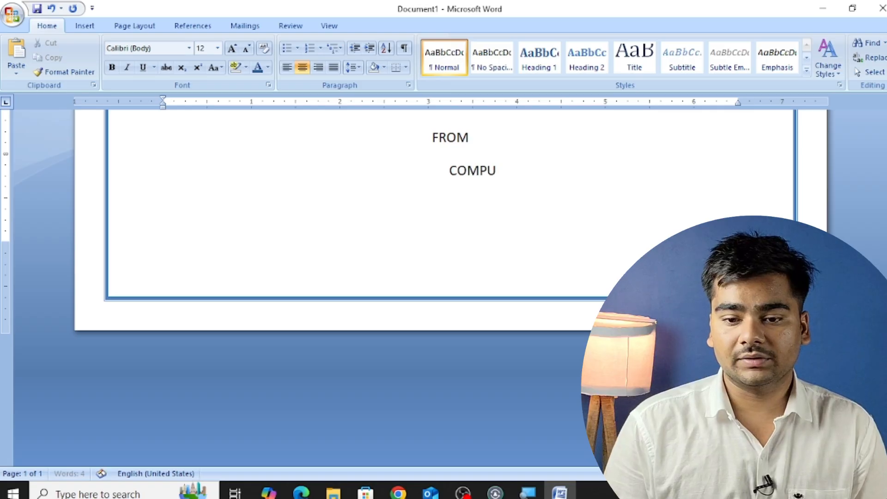
{"action": "type", "text": "TER BY SUMIT"}
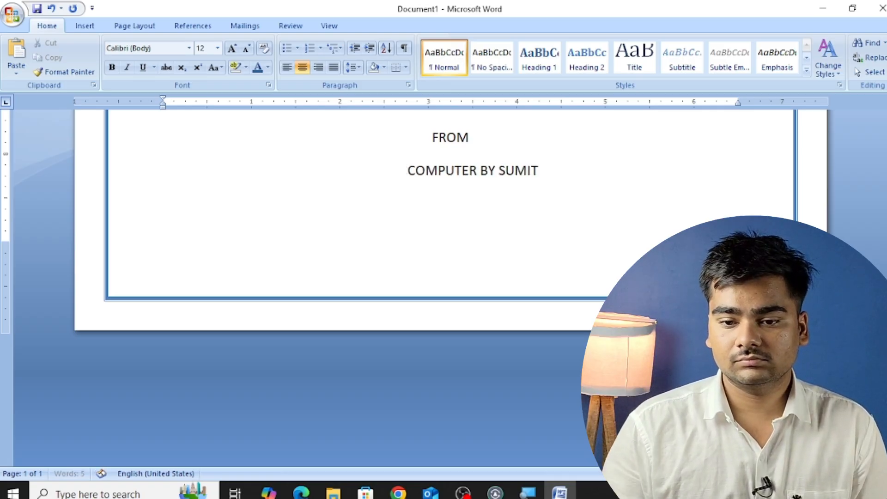
Shift the FROM line and the sender's name line to the right with tab spacing.
{"action": "scroll", "coordinate": [451, 286], "scroll_direction": "up", "scroll_amount": 10}
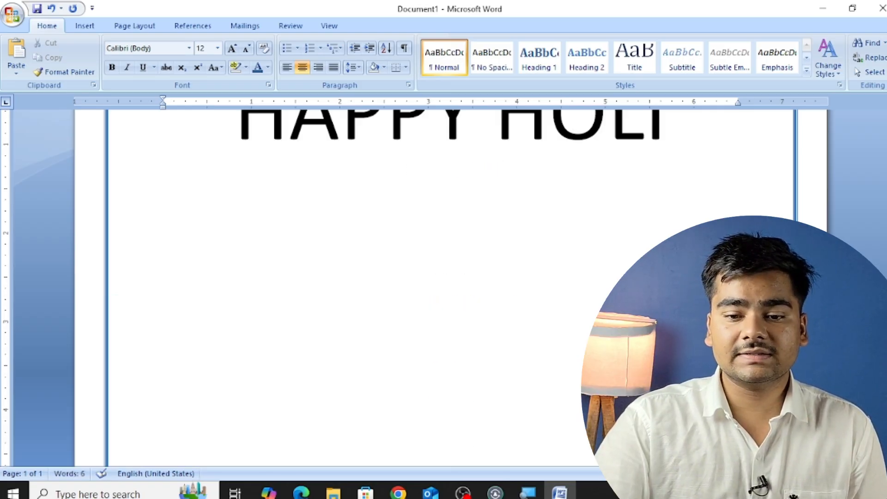
{"action": "scroll", "coordinate": [450, 287], "scroll_direction": "down", "scroll_amount": 6}
{"action": "scroll", "coordinate": [451, 286], "scroll_direction": "down", "scroll_amount": 3}
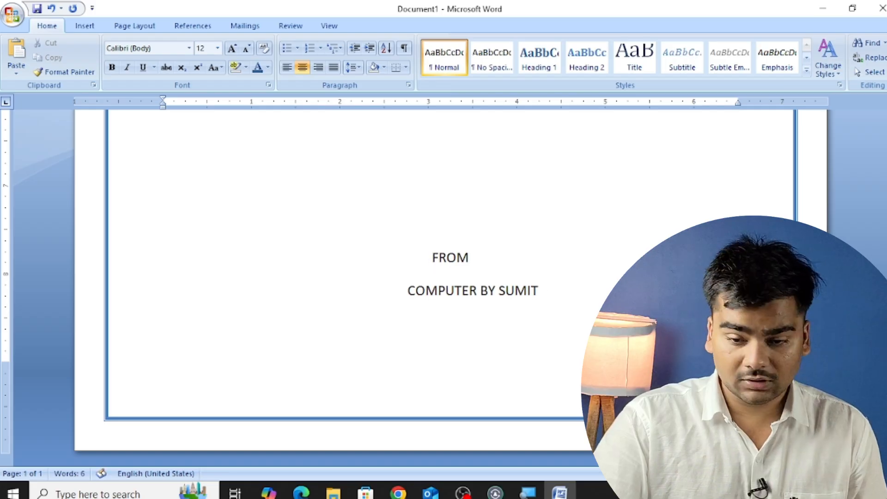
{"action": "key", "text": "Tab"}
{"action": "key", "text": "Tab"}
{"action": "key", "text": "Tab"}
{"action": "left_click", "coordinate": [408, 291]}
{"action": "key", "text": "Tab"}
{"action": "key", "text": "Tab"}
{"action": "key", "text": "Tab"}
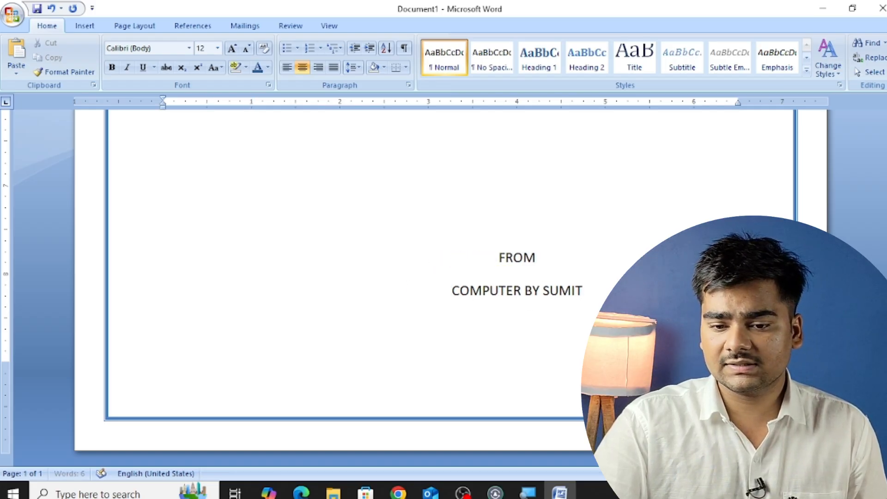
Insert an empty line at font size 12 above the HAPPY HOLI heading and place the cursor on it.
{"action": "scroll", "coordinate": [451, 287], "scroll_direction": "up", "scroll_amount": 10}
{"action": "scroll", "coordinate": [451, 287], "scroll_direction": "up", "scroll_amount": 5}
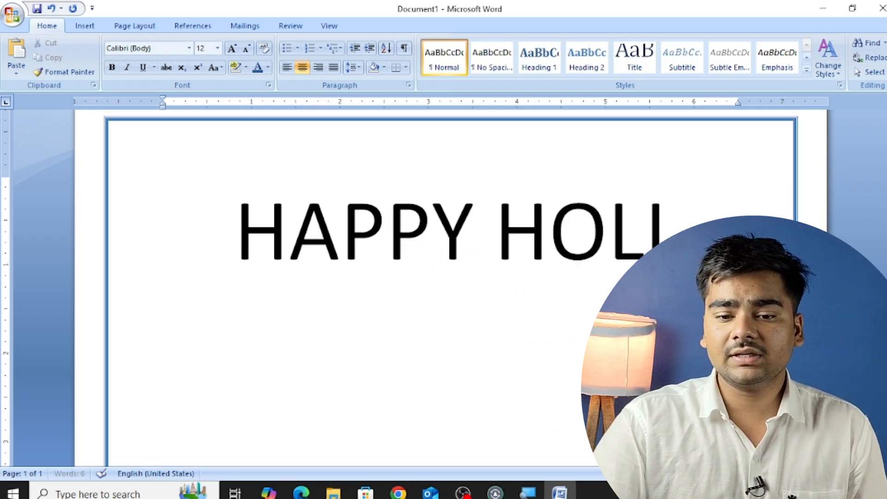
{"action": "left_click", "coordinate": [234, 215]}
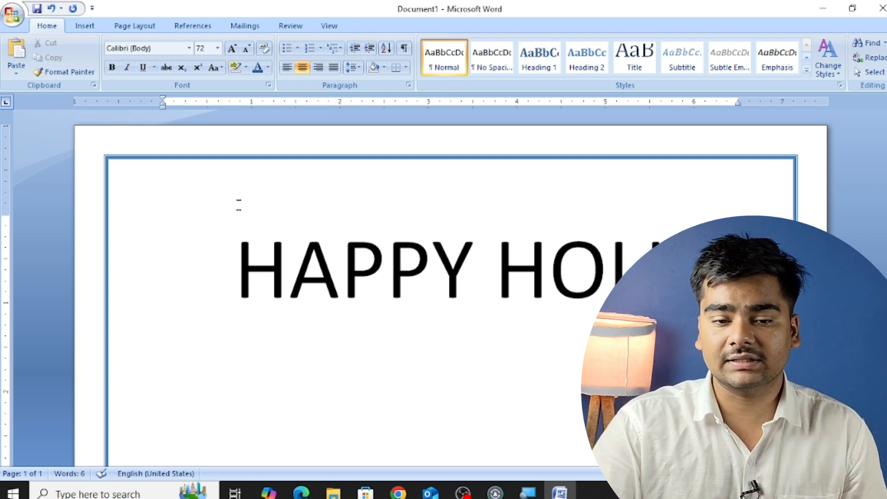
{"action": "left_click", "coordinate": [265, 174]}
{"action": "key", "text": "Left"}
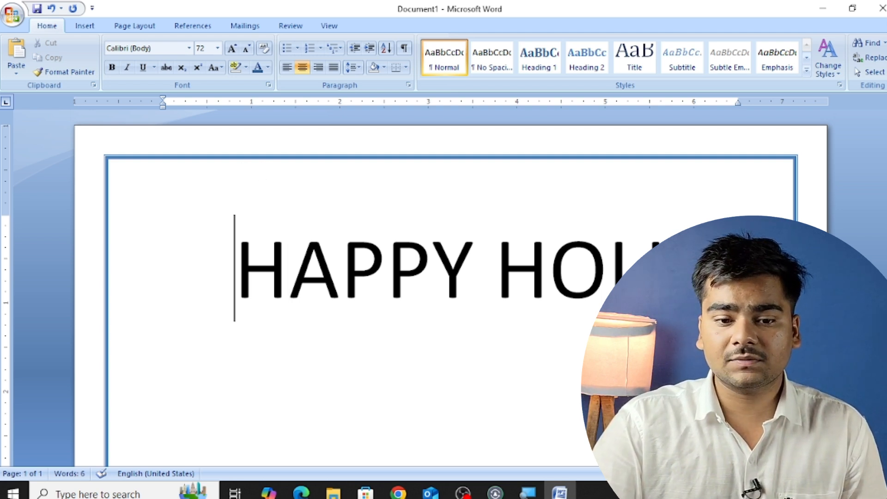
{"action": "left_click", "coordinate": [217, 48]}
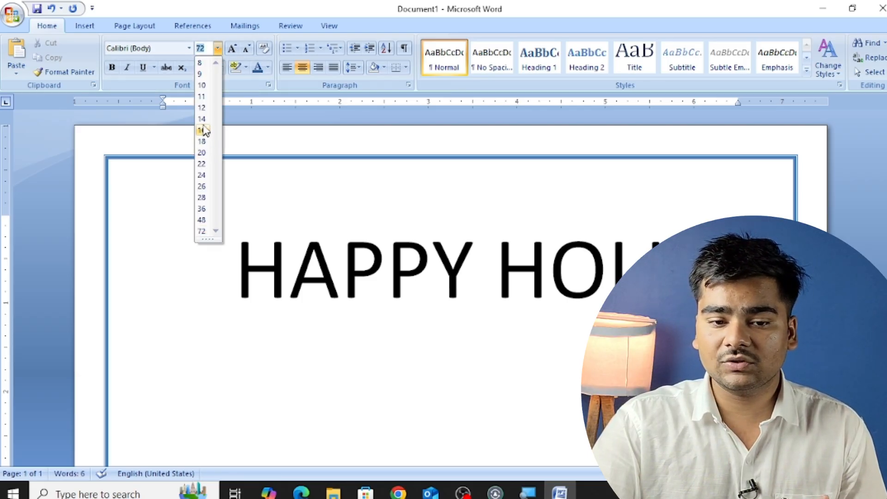
{"action": "left_click", "coordinate": [202, 108]}
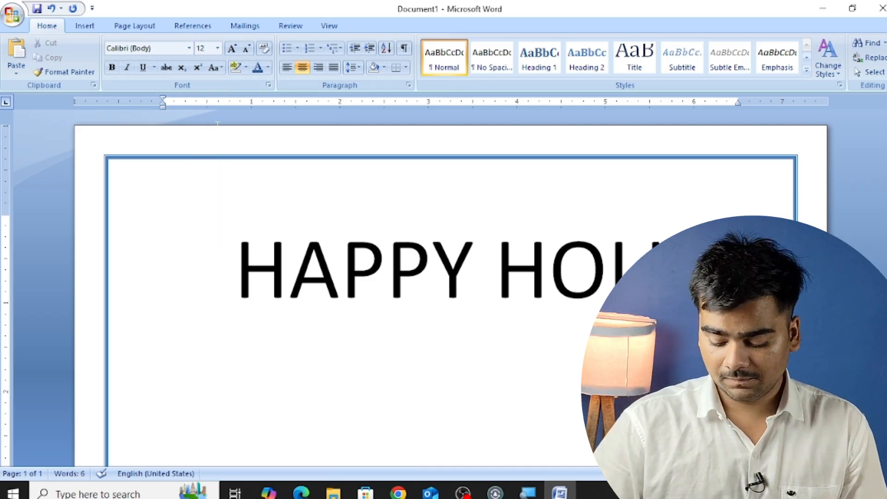
{"action": "key", "text": "Return"}
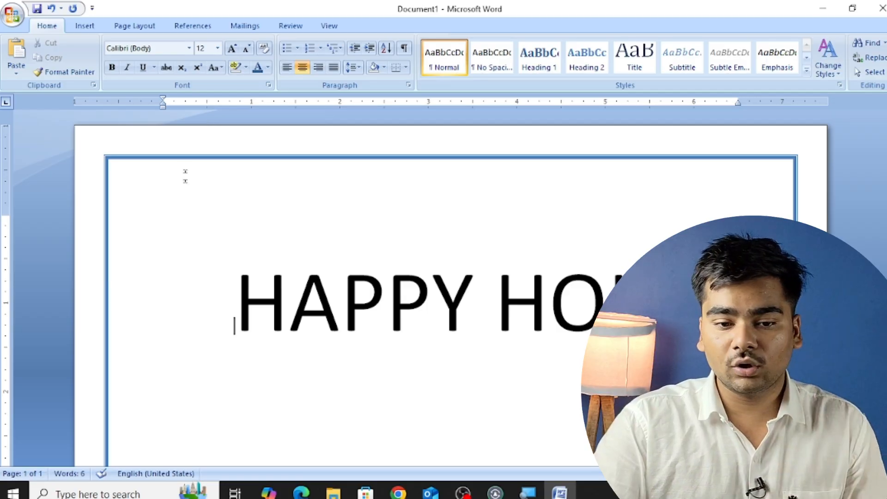
{"action": "key", "text": "Up"}
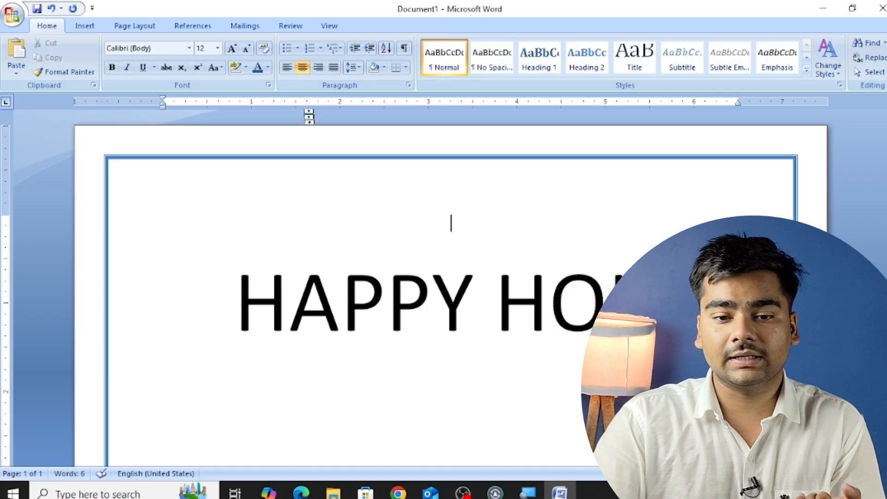
Left-align the empty line above the HAPPY HOLI heading.
{"action": "left_click", "coordinate": [287, 67]}
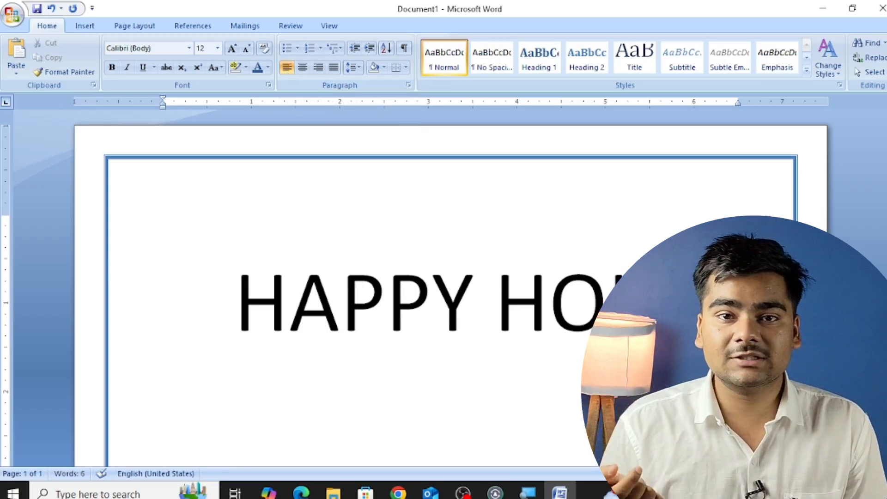
{"action": "scroll", "coordinate": [250, 194], "scroll_direction": "down", "scroll_amount": 10}
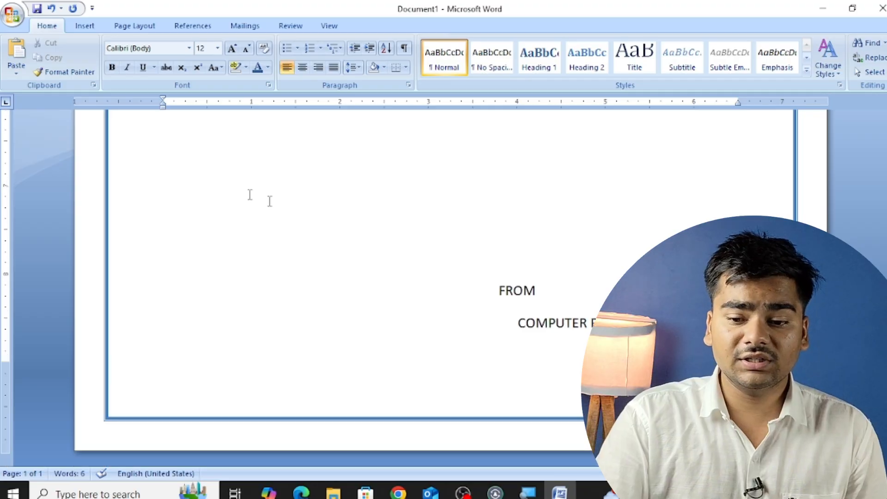
{"action": "scroll", "coordinate": [444, 278], "scroll_direction": "up", "scroll_amount": 10}
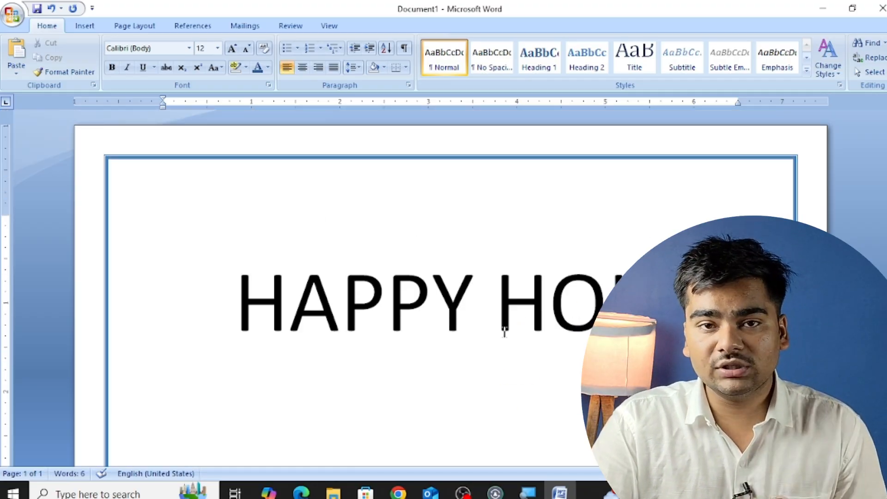
{"action": "scroll", "coordinate": [505, 330], "scroll_direction": "down", "scroll_amount": 5}
{"action": "scroll", "coordinate": [501, 332], "scroll_direction": "up", "scroll_amount": 5}
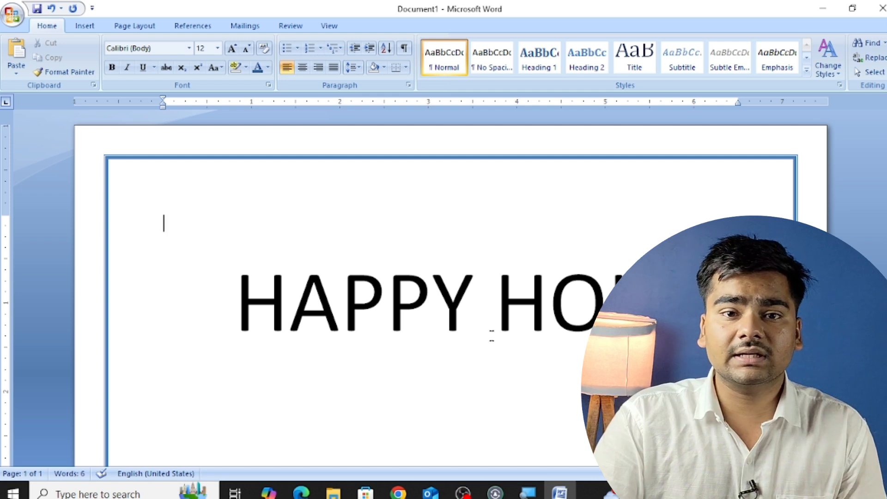
Start a new recipient list for the mail merge by choosing to type a new list.
{"action": "left_click", "coordinate": [254, 34]}
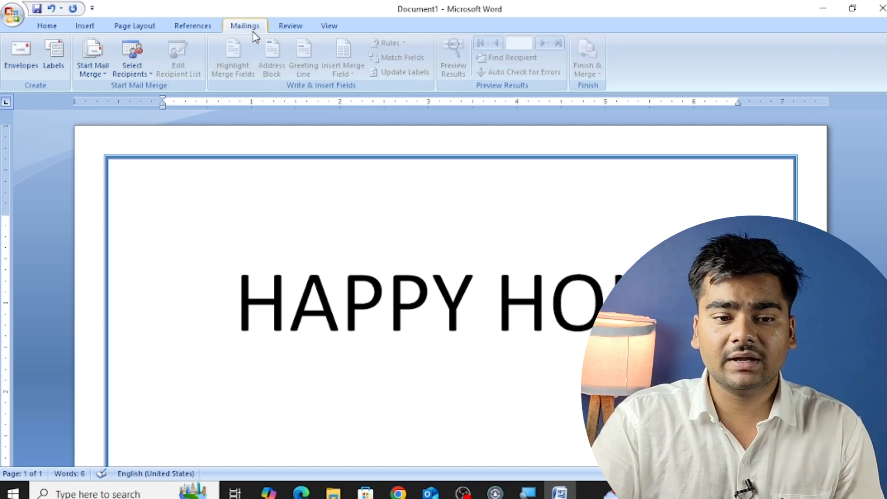
{"action": "left_click", "coordinate": [93, 70]}
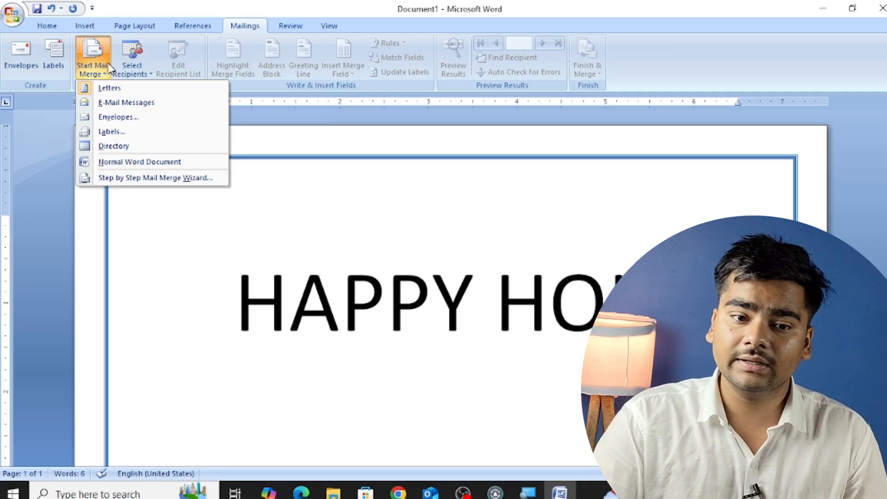
{"action": "left_click", "coordinate": [138, 73]}
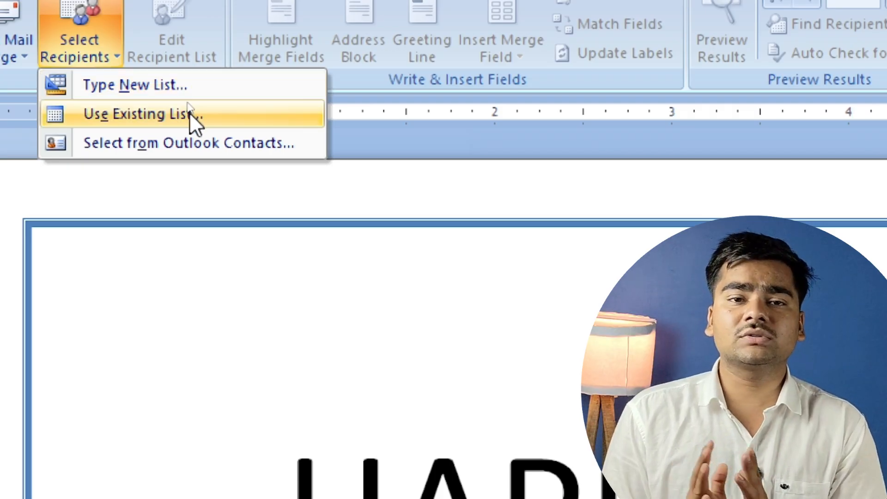
{"action": "left_click", "coordinate": [159, 85]}
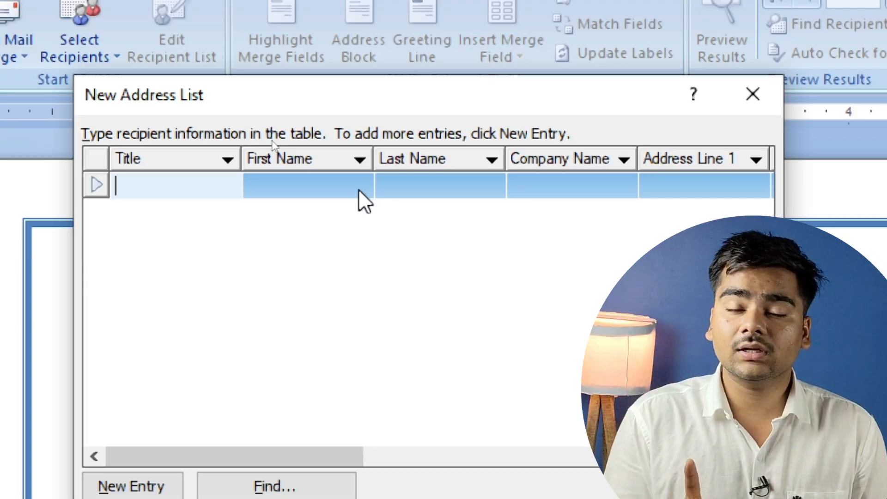
Fill in the first recipient's First Name and Address Line 1, leaving Last Name and Company Name empty.
{"action": "left_click", "coordinate": [359, 189]}
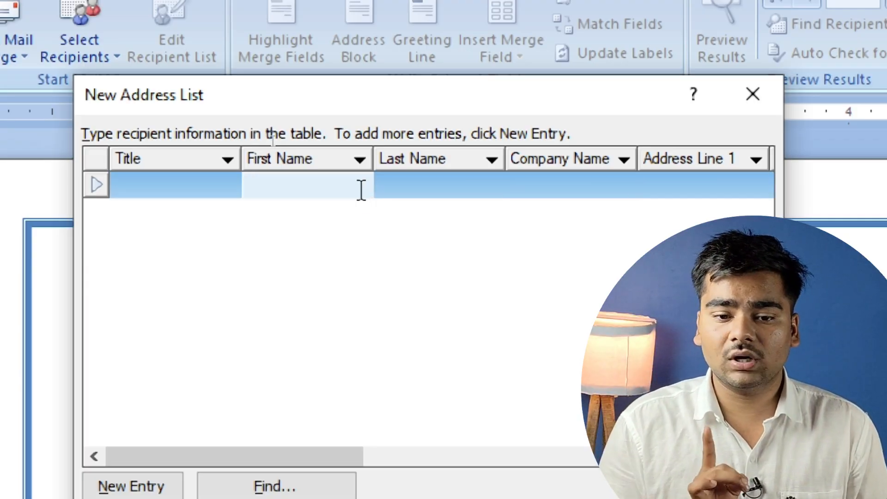
{"action": "type", "text": "MR A"}
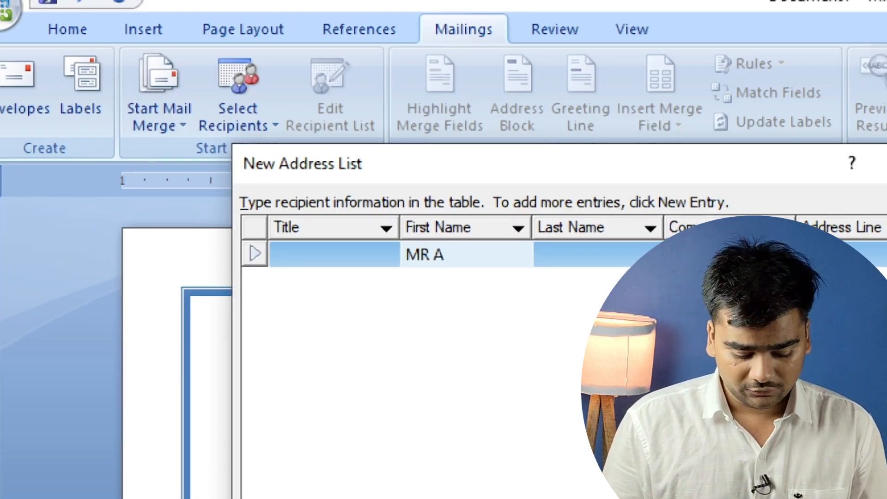
{"action": "key", "text": "Tab"}
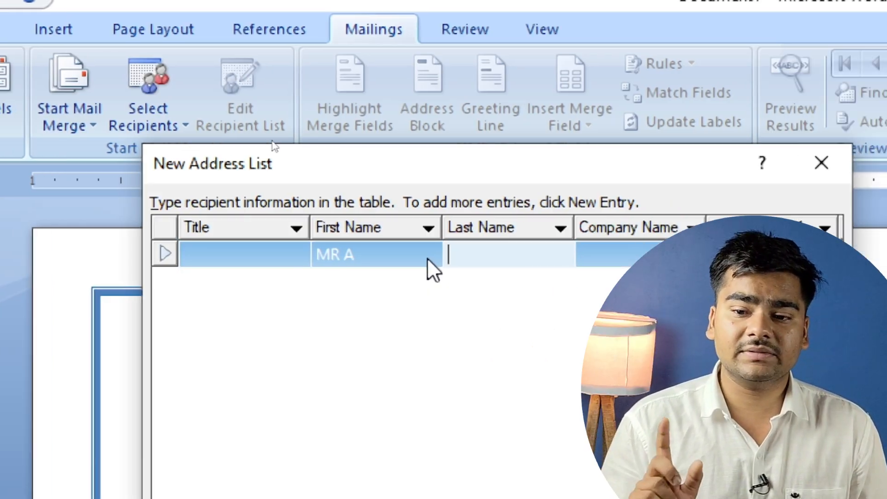
{"action": "key", "text": "Tab"}
{"action": "key", "text": "Tab"}
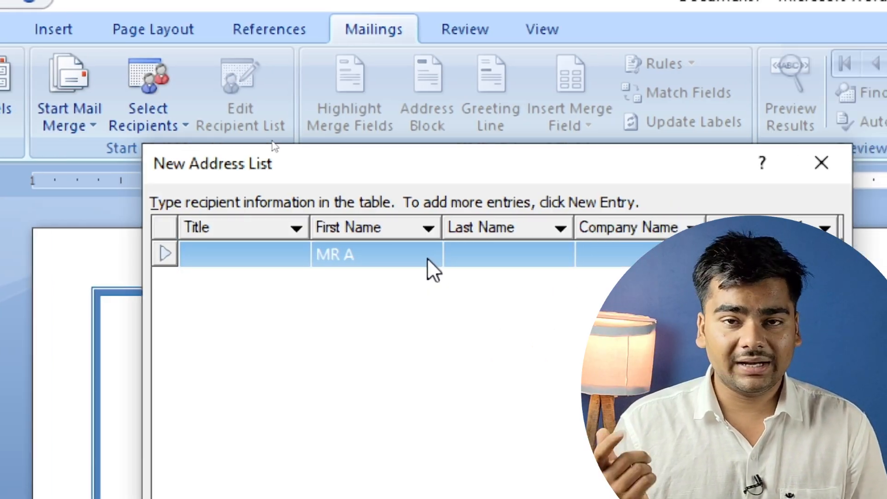
{"action": "type", "text": "SAGAR"}
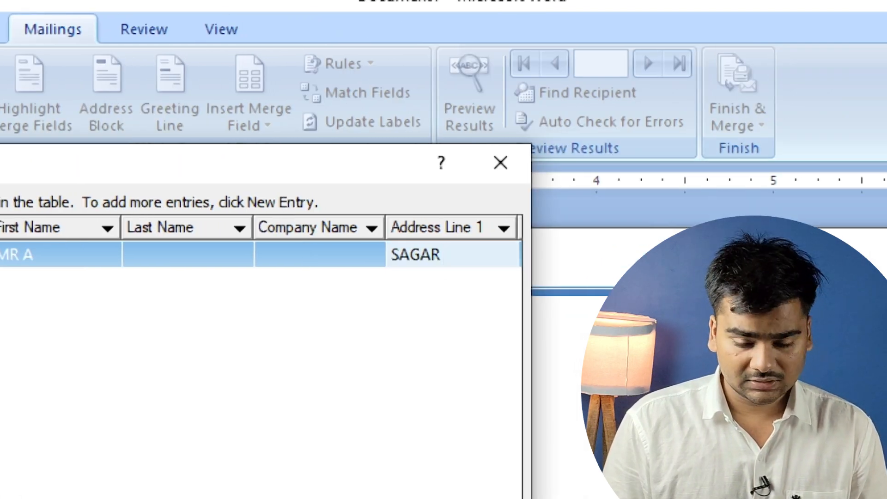
Complete the first recipient's row with the city, state and ZIP code, leaving Address Line 2 and the country and phone fields empty.
{"action": "key", "text": "Tab"}
{"action": "key", "text": "Tab"}
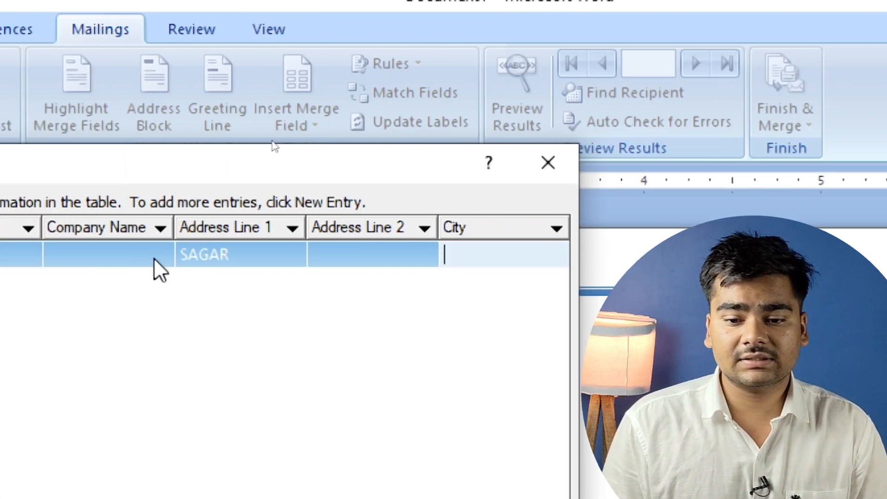
{"action": "type", "text": "SAGAR"}
{"action": "key", "text": "Tab"}
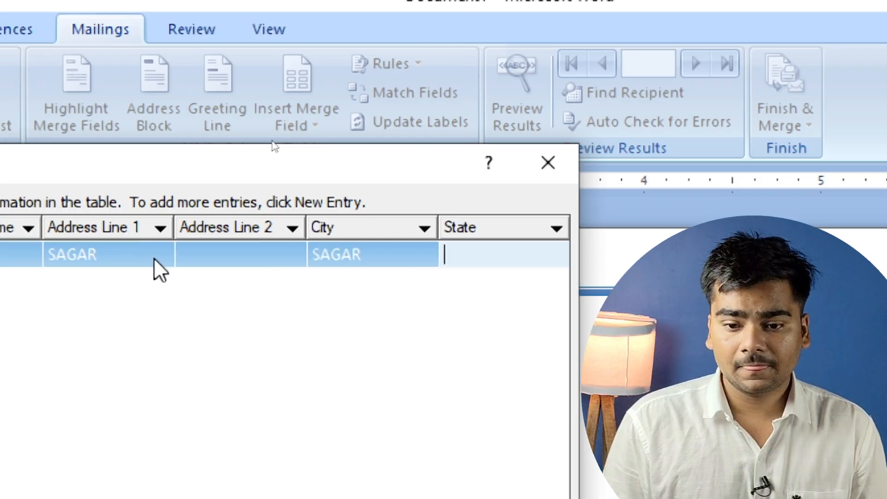
{"action": "type", "text": "MP"}
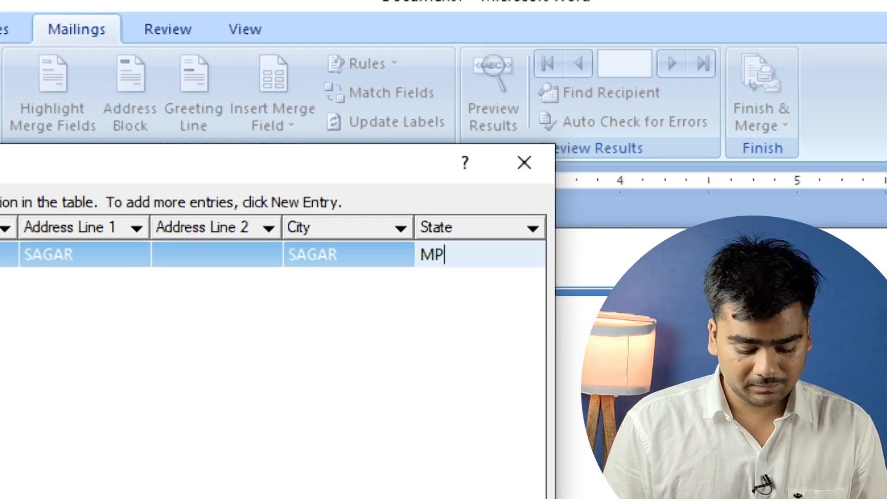
{"action": "key", "text": "Tab"}
{"action": "type", "text": "470002"}
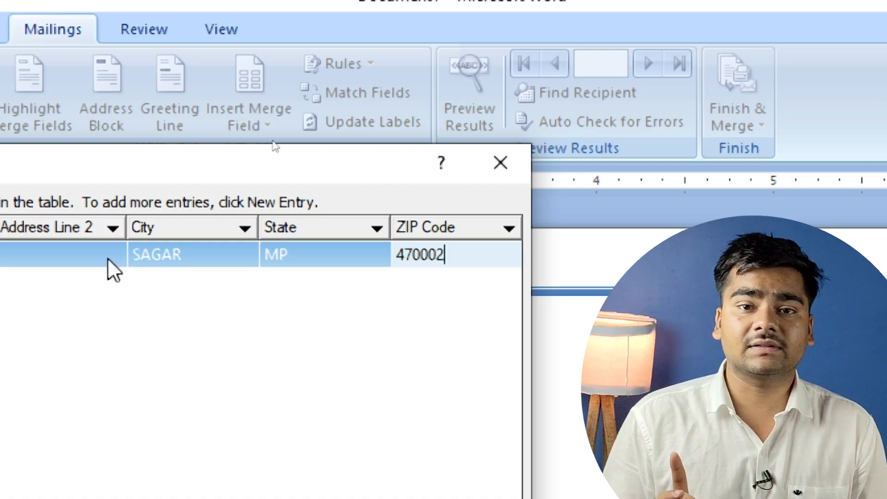
{"action": "key", "text": "Tab"}
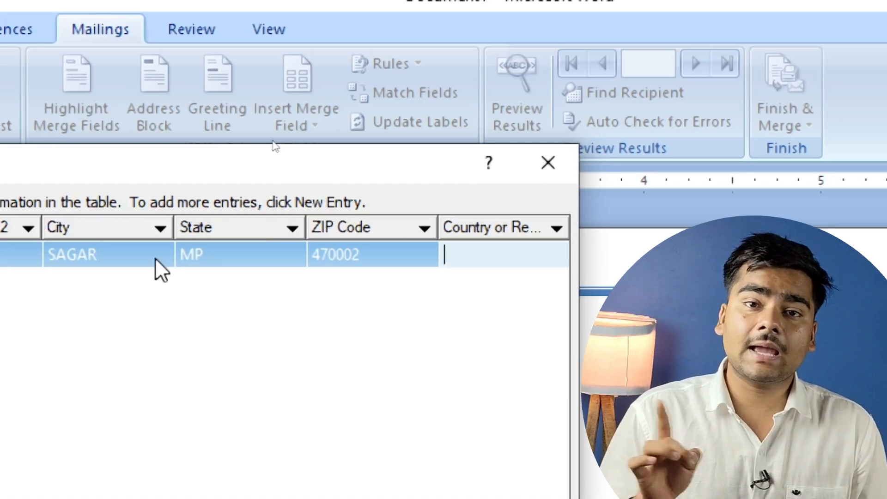
{"action": "key", "text": "Tab"}
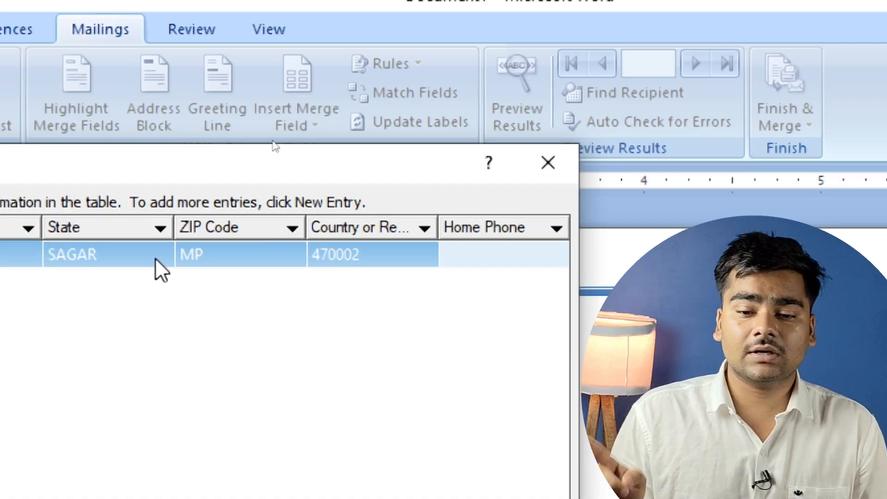
{"action": "key", "text": "Tab"}
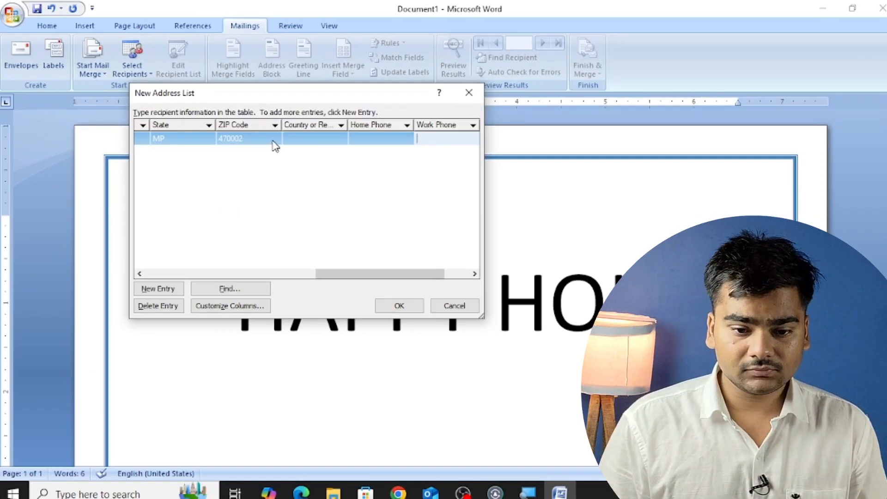
Add a second entry to the address list and fill in its First Name and Address Line 1.
{"action": "left_click", "coordinate": [171, 292]}
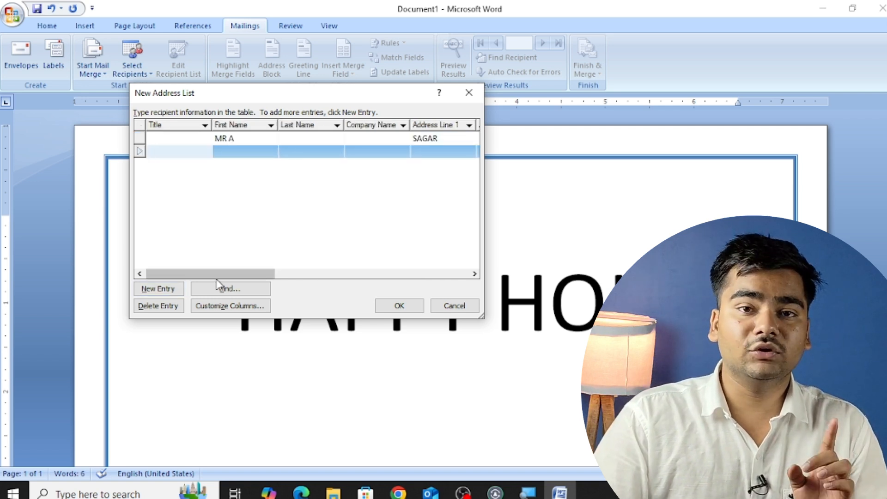
{"action": "key", "text": "Tab"}
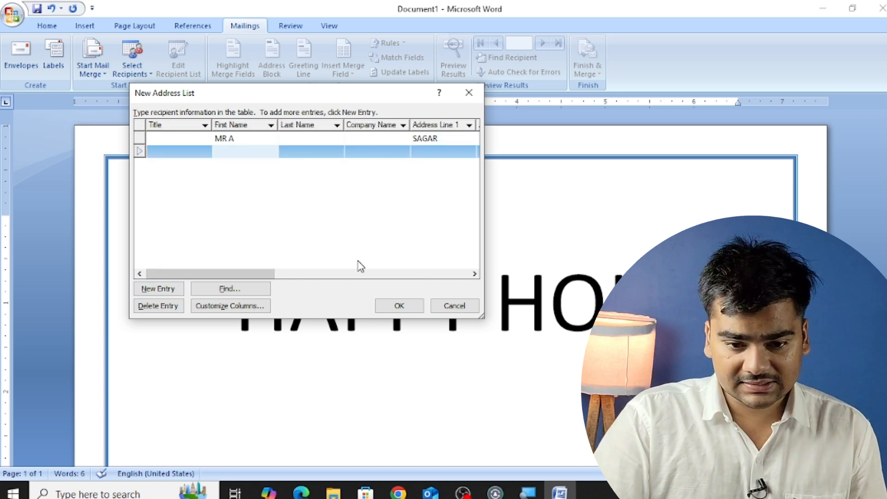
{"action": "type", "text": "MR B"}
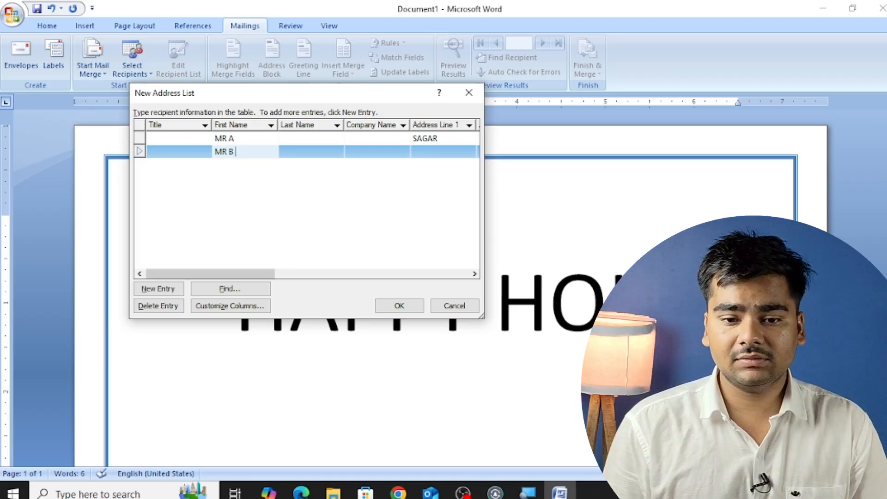
{"action": "key", "text": "Tab"}
{"action": "key", "text": "Tab"}
{"action": "key", "text": "Tab"}
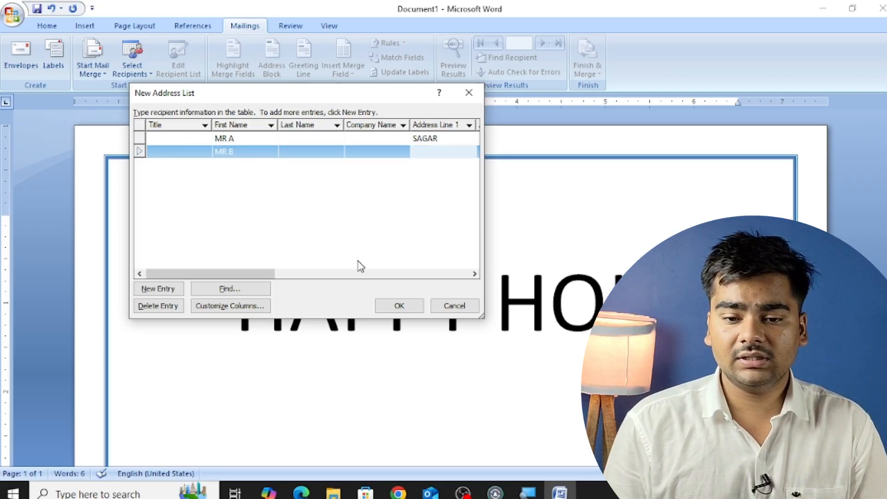
{"action": "type", "text": "INDORE"}
Complete the second recipient's row with the city, state and ZIP code, leaving Address Line 2 empty.
{"action": "key", "text": "Tab"}
{"action": "key", "text": "Tab"}
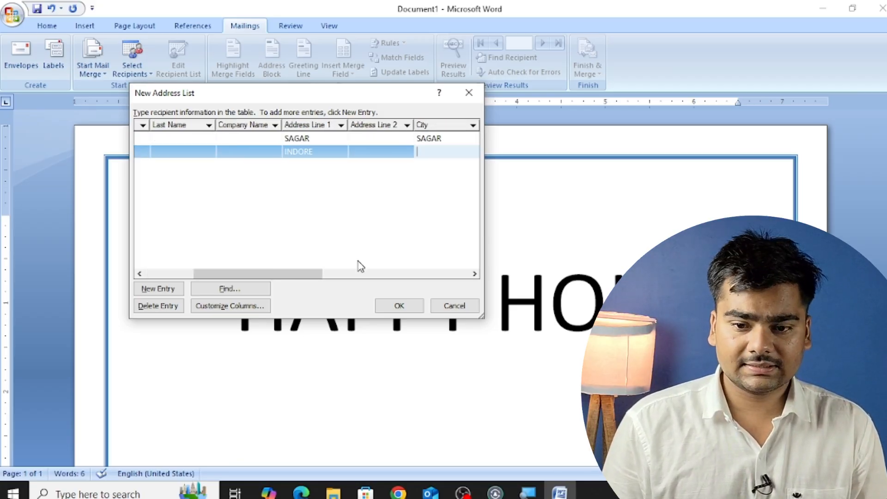
{"action": "type", "text": "INDORE"}
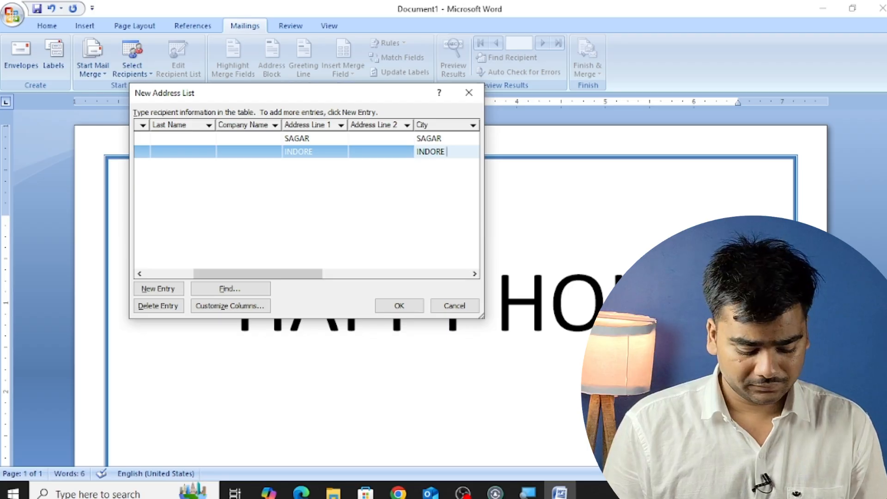
{"action": "key", "text": "Tab"}
{"action": "type", "text": "M"}
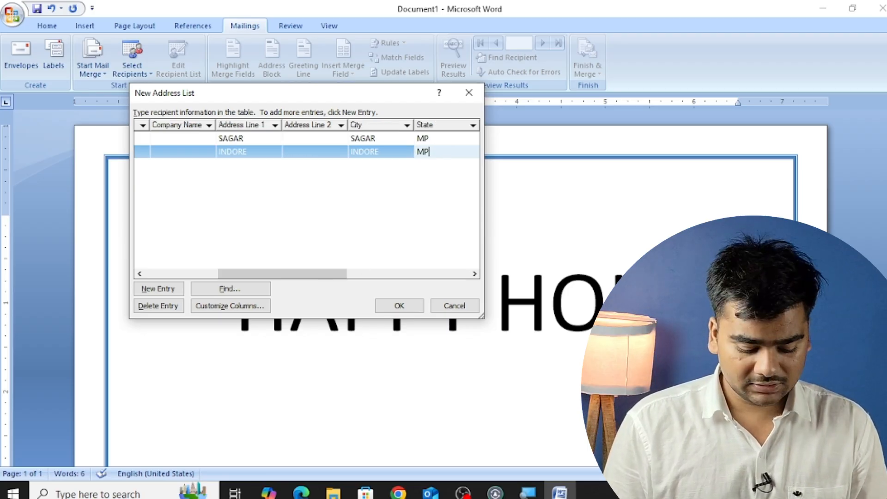
{"action": "key", "text": "Tab"}
{"action": "type", "text": "470002"}
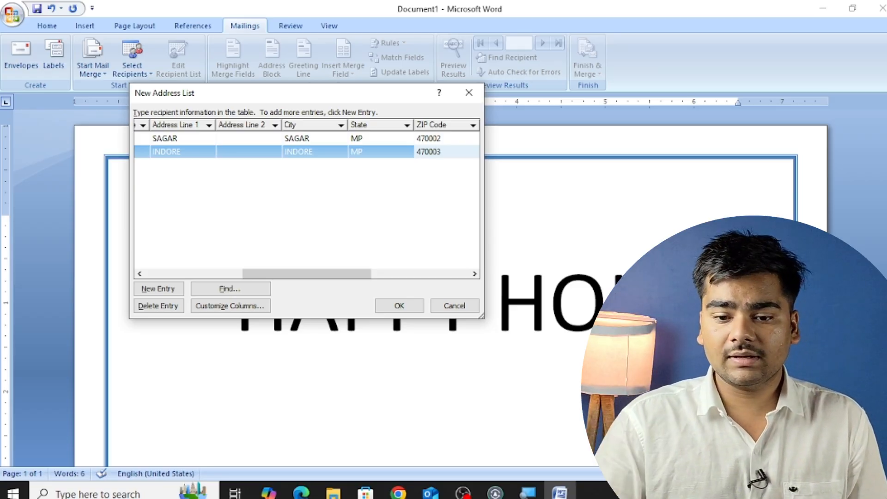
Finish the address list and save it as LETTER in the My Data Sources folder.
{"action": "left_click", "coordinate": [399, 306]}
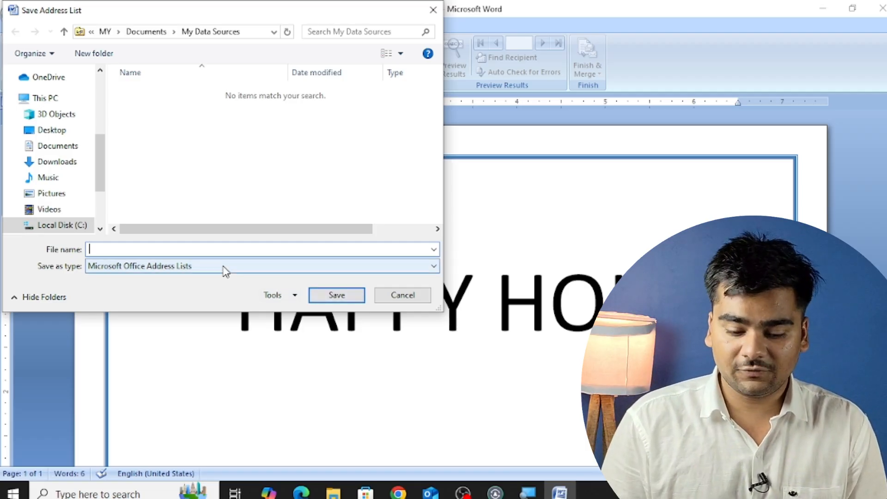
{"action": "type", "text": "L"}
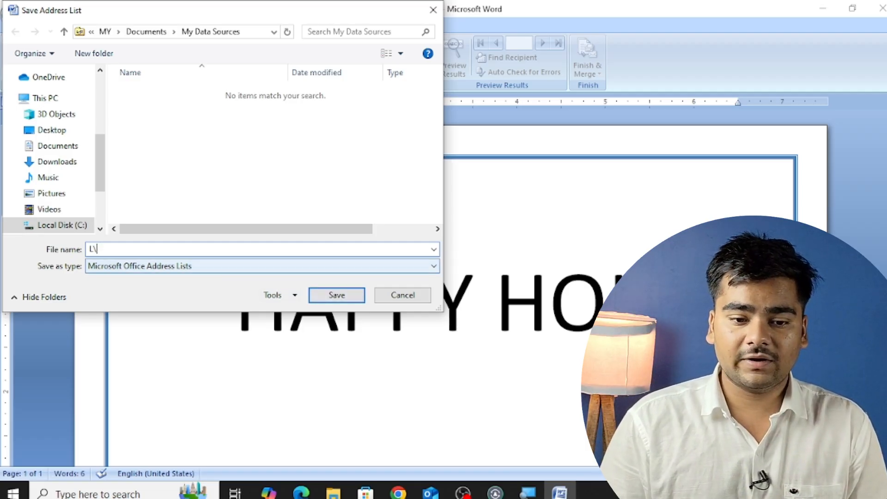
{"action": "type", "text": "ETTER"}
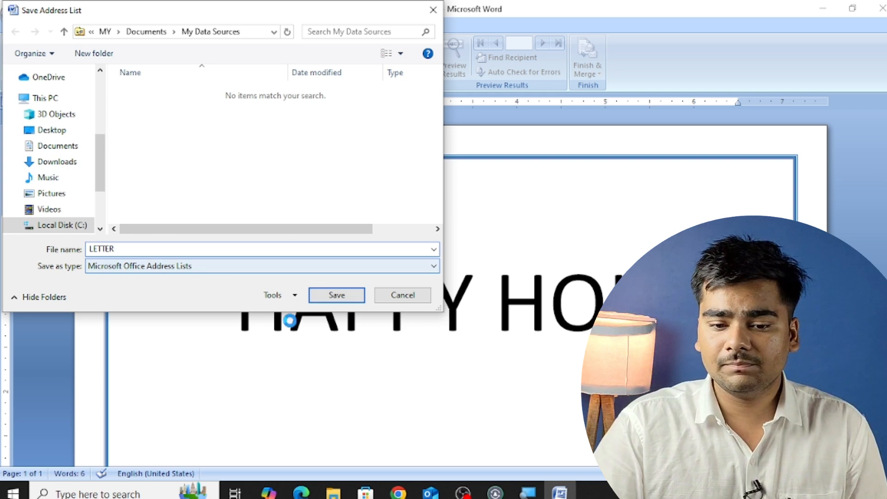
{"action": "left_click", "coordinate": [340, 298]}
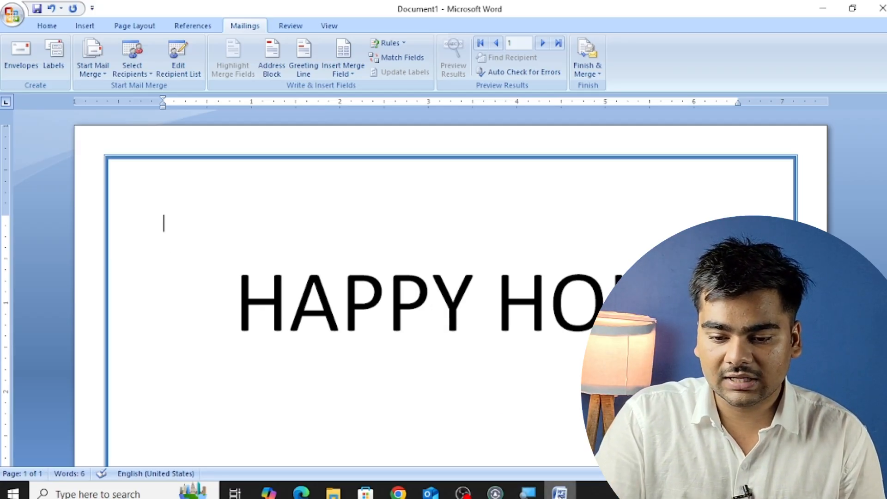
{"action": "mouse_move", "coordinate": [563, 496]}
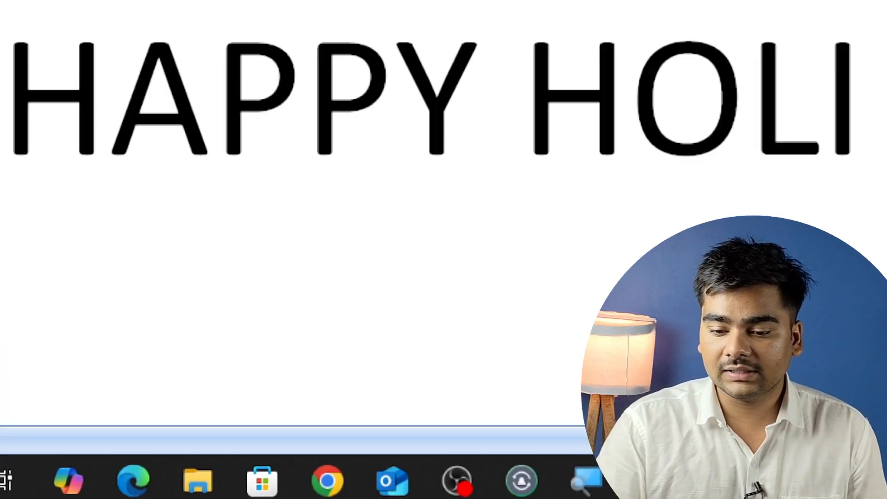
{"action": "left_click", "coordinate": [581, 495]}
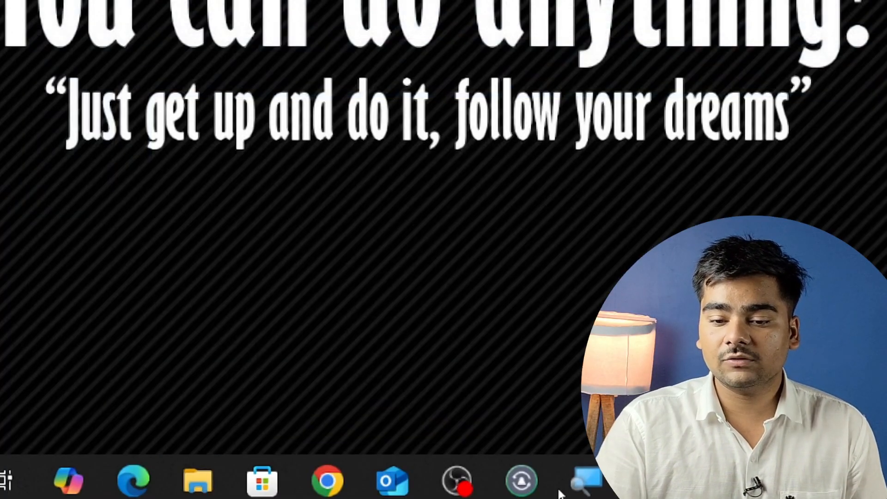
{"action": "left_click", "coordinate": [560, 492]}
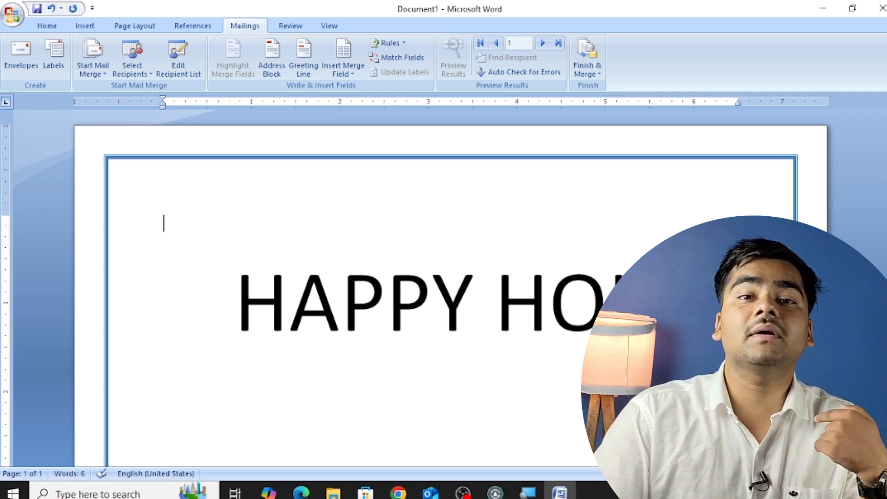
Attach the existing LETTER data source to the letter as its recipient list.
{"action": "left_click", "coordinate": [137, 75]}
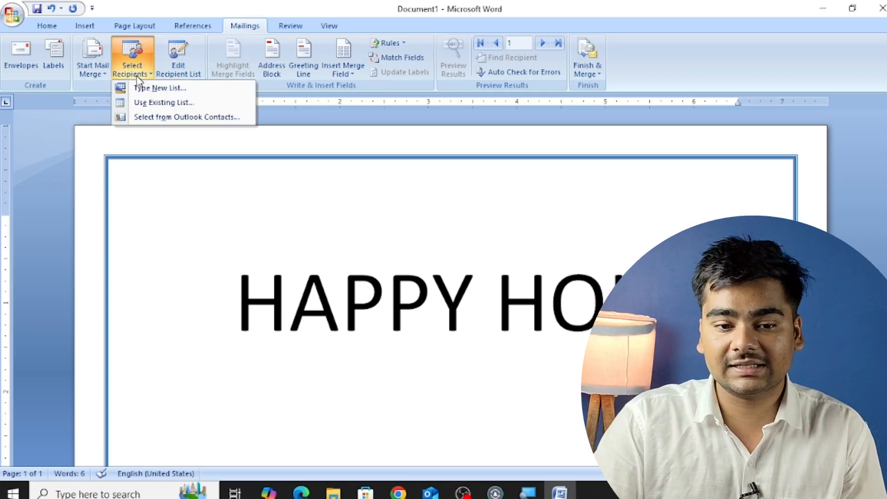
{"action": "left_click", "coordinate": [153, 103]}
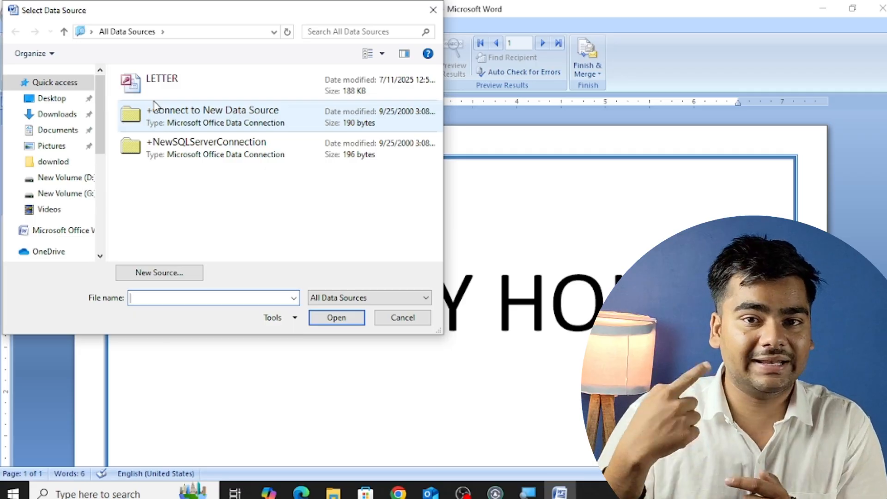
{"action": "left_click", "coordinate": [161, 90]}
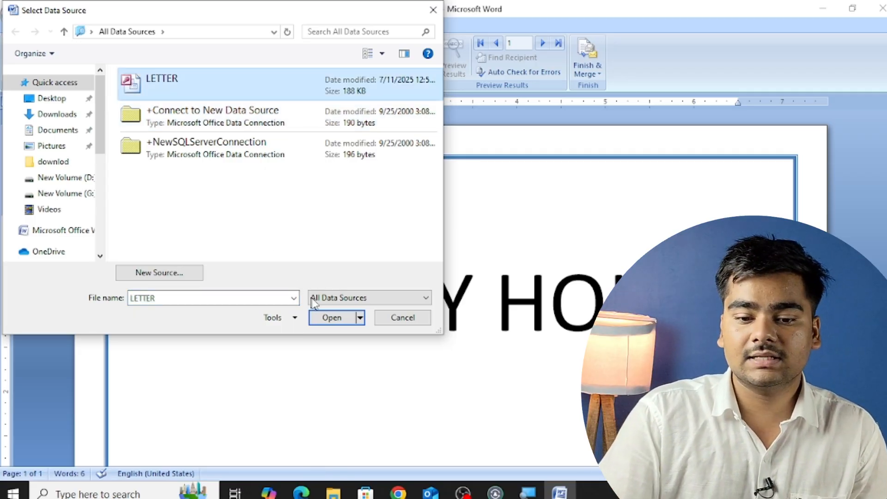
{"action": "left_click", "coordinate": [336, 319]}
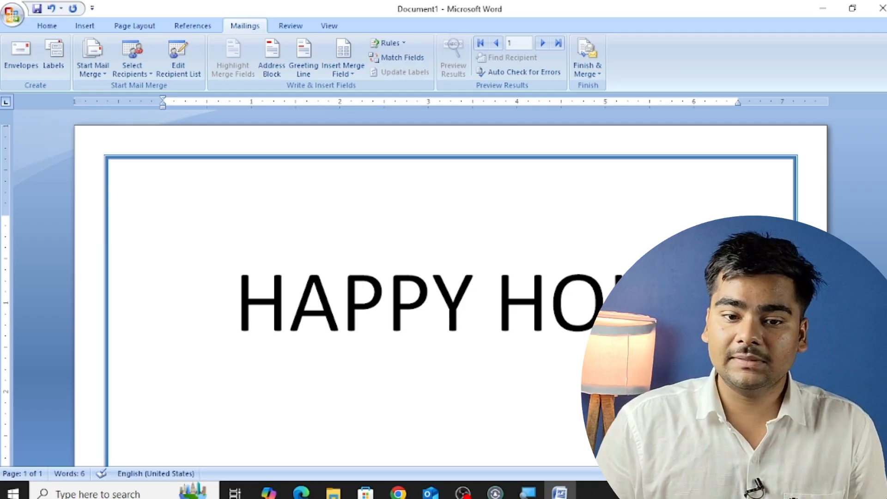
Insert an address block above the heading, using the name format with first name, last name and suffix but no title.
{"action": "left_click", "coordinate": [278, 66]}
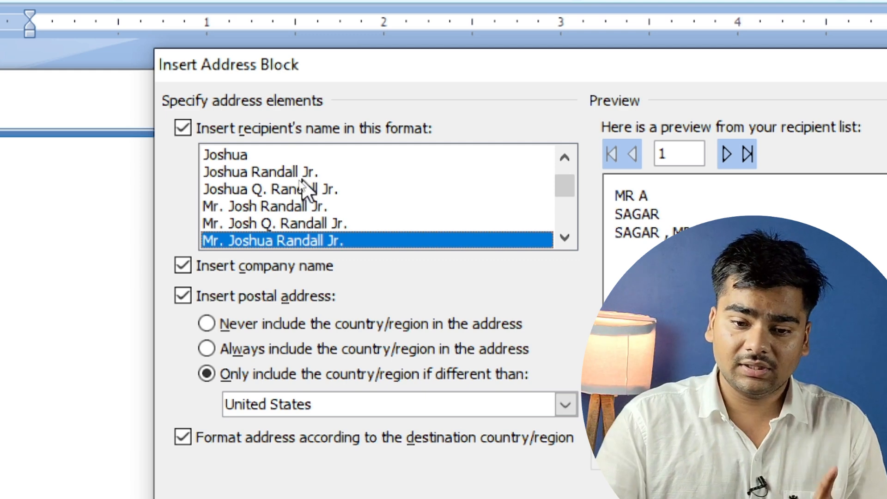
{"action": "left_click", "coordinate": [301, 176]}
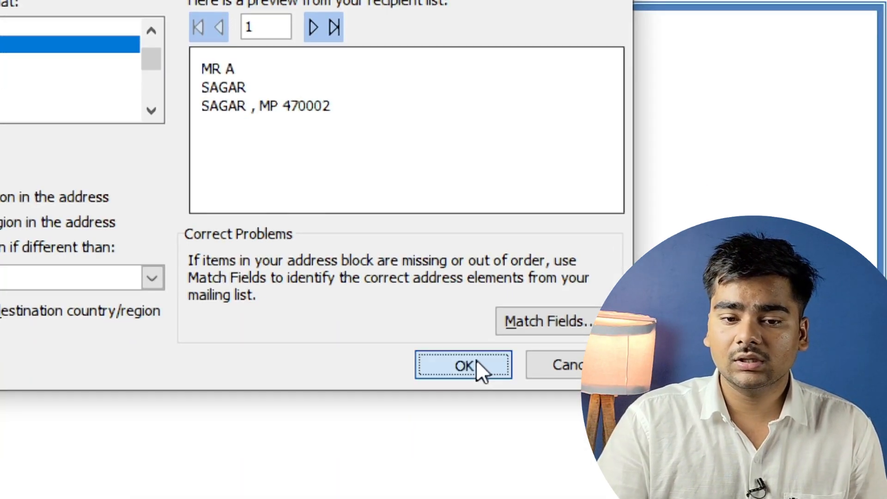
{"action": "left_click", "coordinate": [464, 365]}
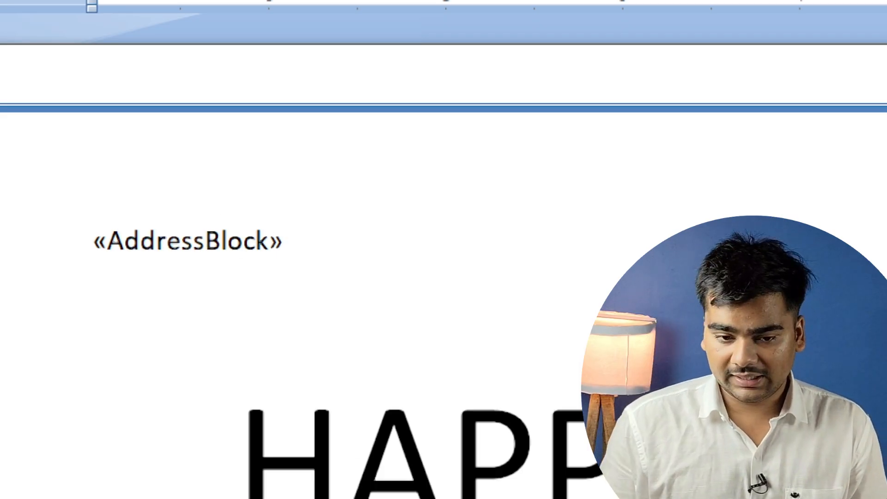
Insert a greeting line with the default "Dear" format on a new line below the address block.
{"action": "key", "text": "Return"}
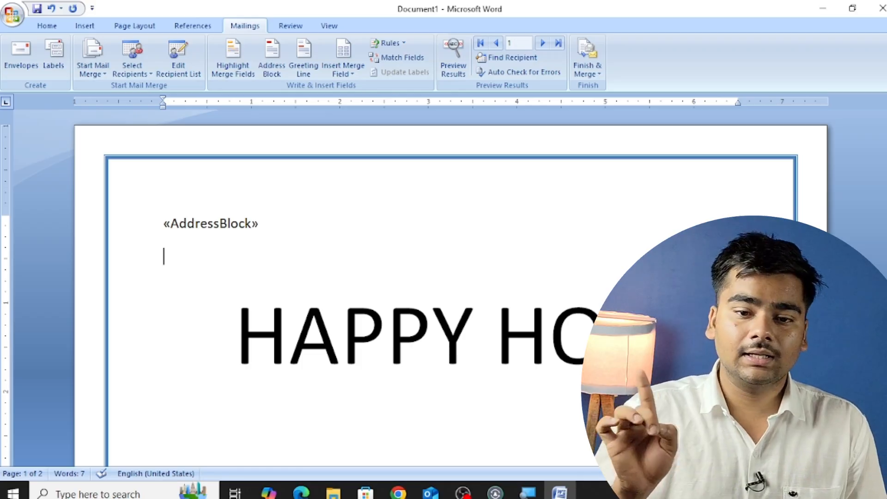
{"action": "left_click", "coordinate": [295, 59]}
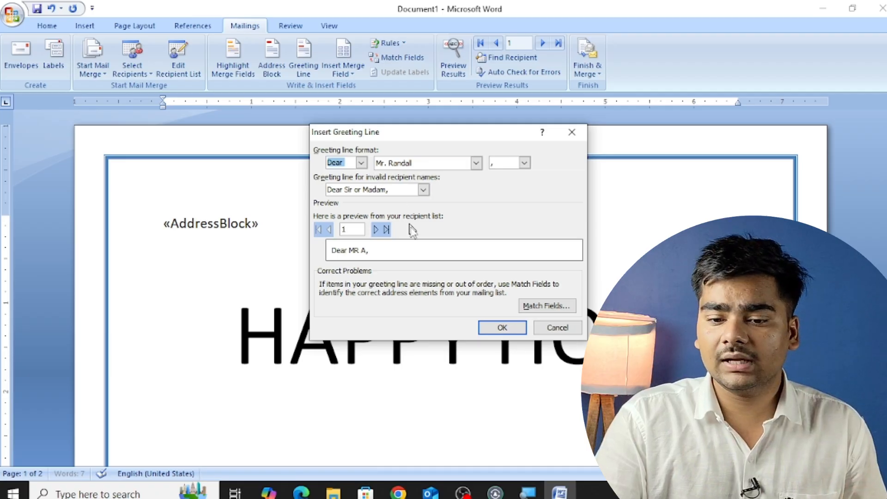
{"action": "left_click", "coordinate": [492, 330]}
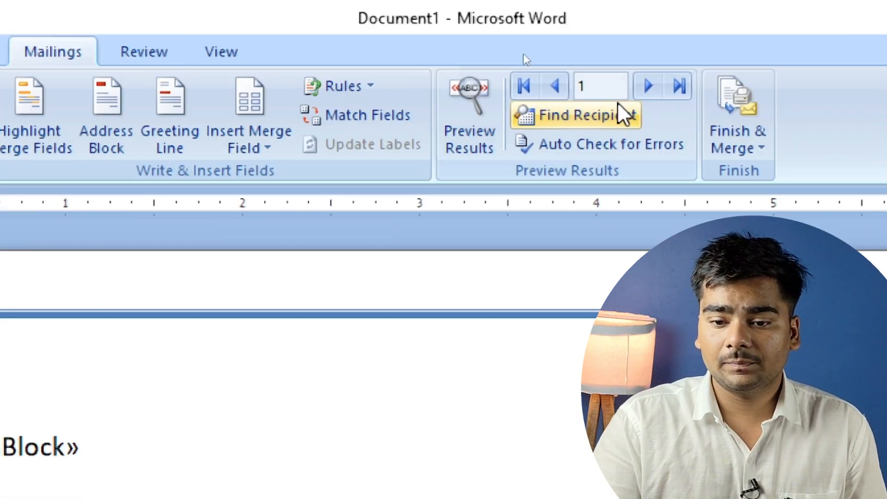
Preview the merge results and check the first recipient's letter across its pages.
{"action": "left_click", "coordinate": [478, 146]}
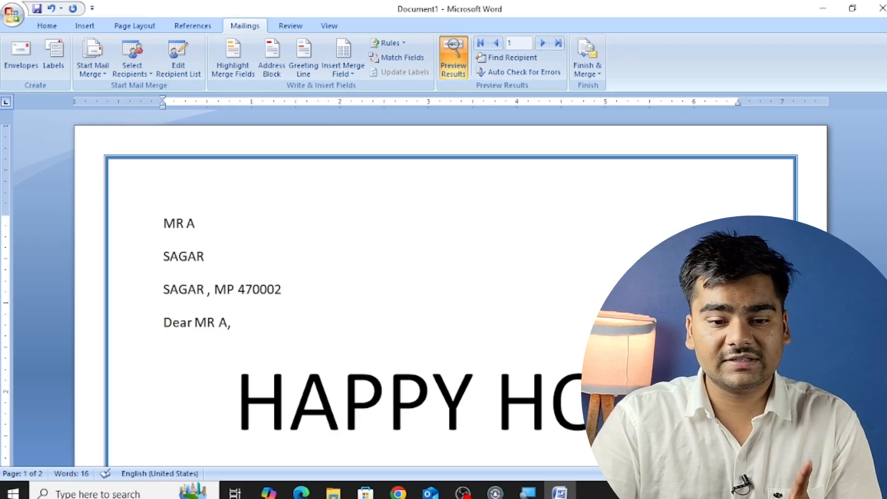
{"action": "scroll", "coordinate": [443, 277], "scroll_direction": "down", "scroll_amount": 15}
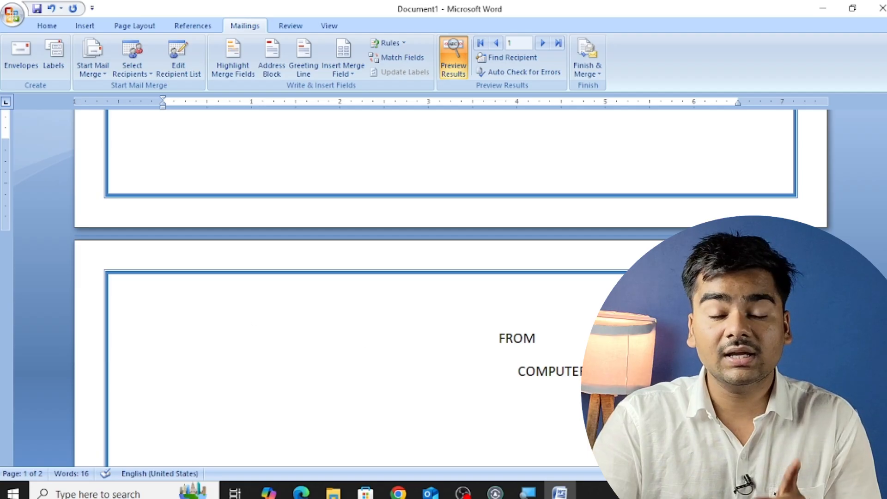
{"action": "scroll", "coordinate": [373, 336], "scroll_direction": "up", "scroll_amount": 10}
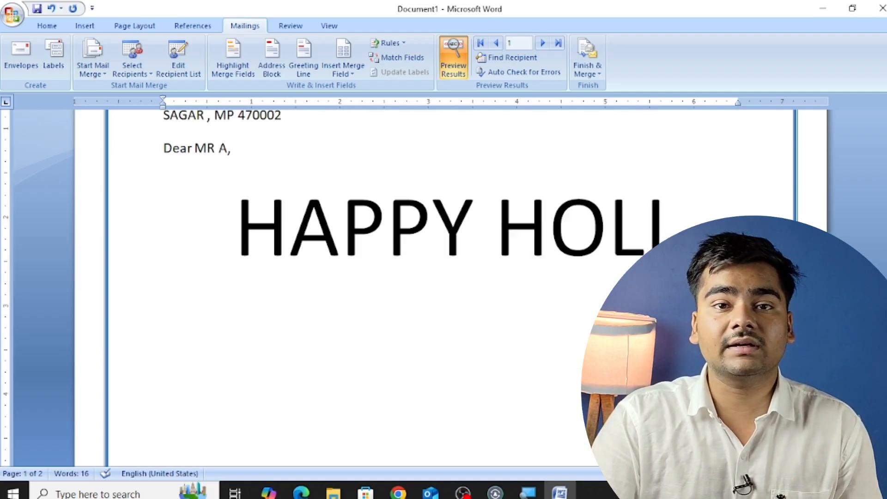
{"action": "scroll", "coordinate": [360, 337], "scroll_direction": "up", "scroll_amount": 1}
{"action": "scroll", "coordinate": [360, 338], "scroll_direction": "down", "scroll_amount": 6}
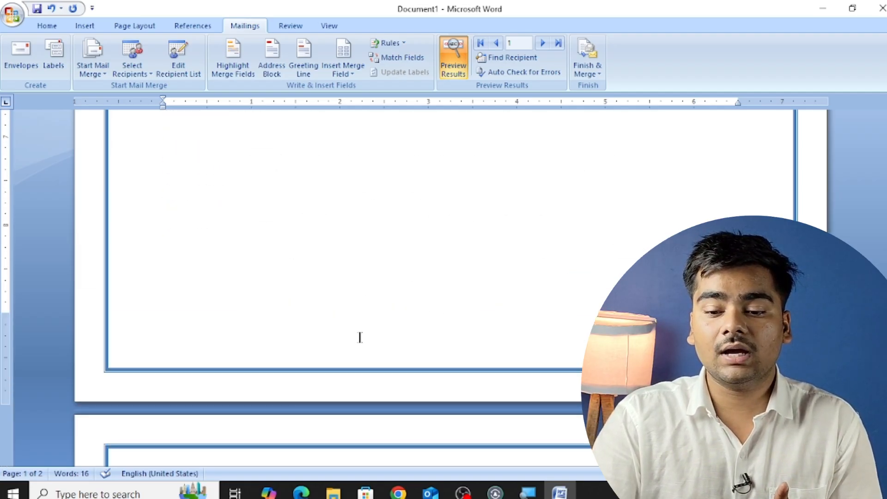
{"action": "scroll", "coordinate": [360, 338], "scroll_direction": "down", "scroll_amount": 3}
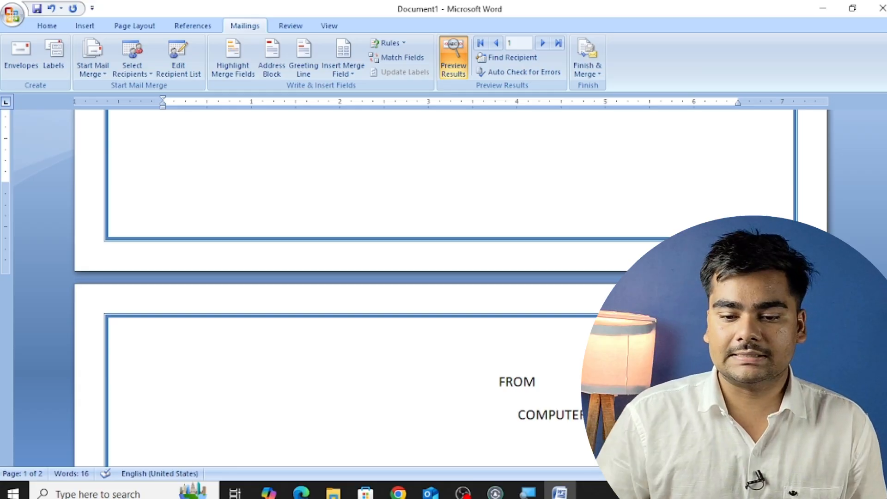
Remove the indent and the surplus blank lines before the FROM line to pull the sender text back onto page one.
{"action": "left_click", "coordinate": [499, 379]}
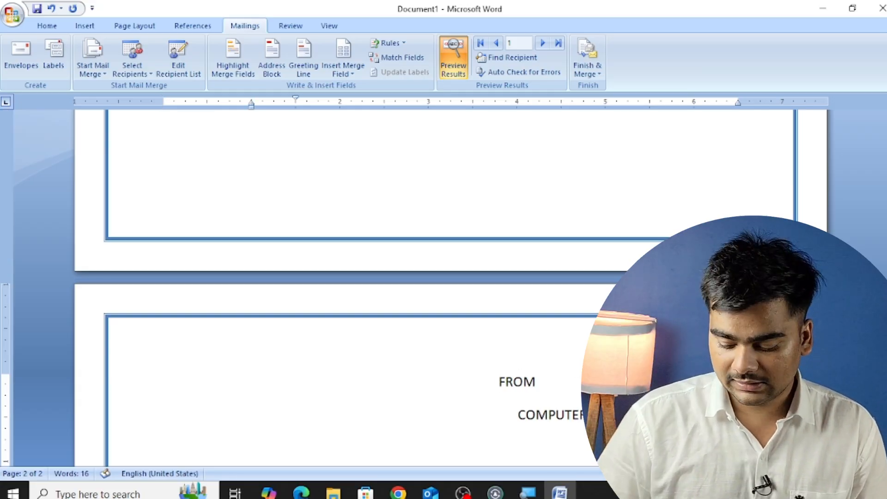
{"action": "key", "text": "BackSpace"}
{"action": "key", "text": "BackSpace"}
{"action": "key", "text": "BackSpace"}
{"action": "key", "text": "BackSpace"}
{"action": "key", "text": "BackSpace"}
{"action": "key", "text": "BackSpace"}
{"action": "key", "text": "BackSpace"}
{"action": "key", "text": "BackSpace"}
{"action": "key", "text": "BackSpace"}
{"action": "key", "text": "BackSpace"}
{"action": "key", "text": "BackSpace"}
{"action": "key", "text": "BackSpace"}
{"action": "key", "text": "BackSpace"}
{"action": "key", "text": "BackSpace"}
{"action": "key", "text": "BackSpace"}
{"action": "key", "text": "BackSpace"}
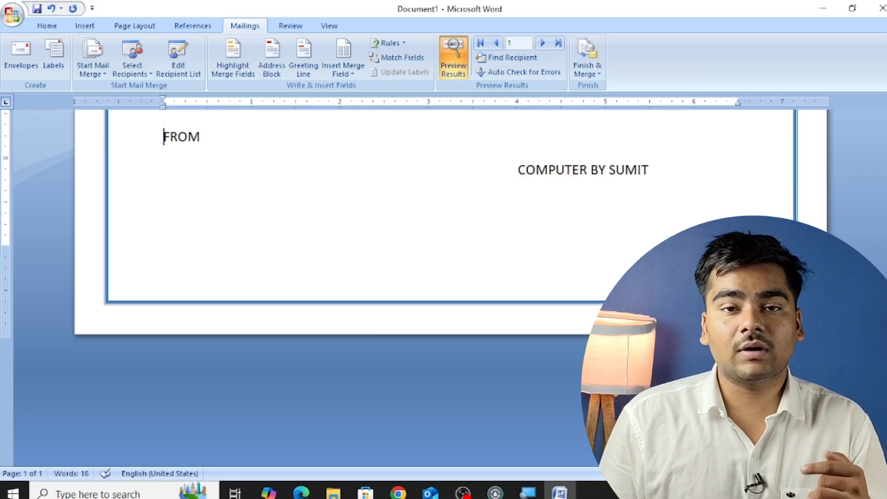
{"action": "key", "text": "BackSpace"}
{"action": "key", "text": "Return"}
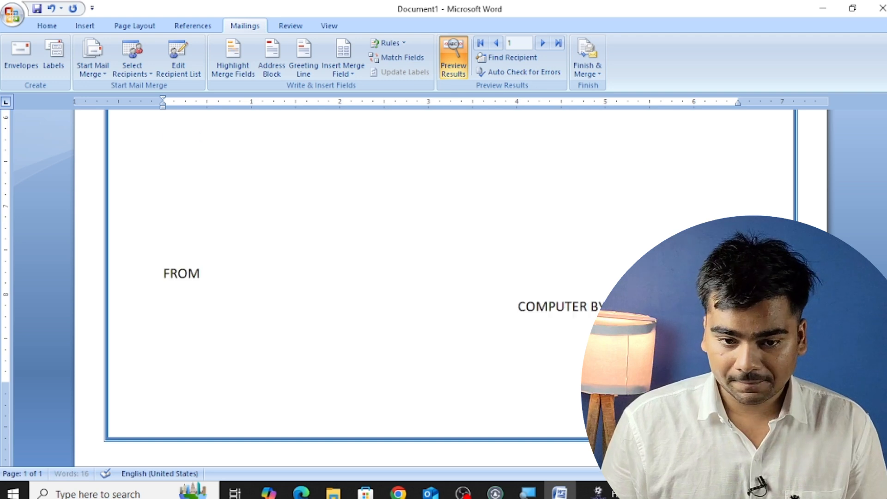
Indent the FROM line to 3.5 inches, slightly left of the sender line below it.
{"action": "key", "text": "Tab"}
{"action": "key", "text": "Tab"}
{"action": "key", "text": "Tab"}
{"action": "key", "text": "Tab"}
{"action": "key", "text": "Tab"}
{"action": "key", "text": "Tab"}
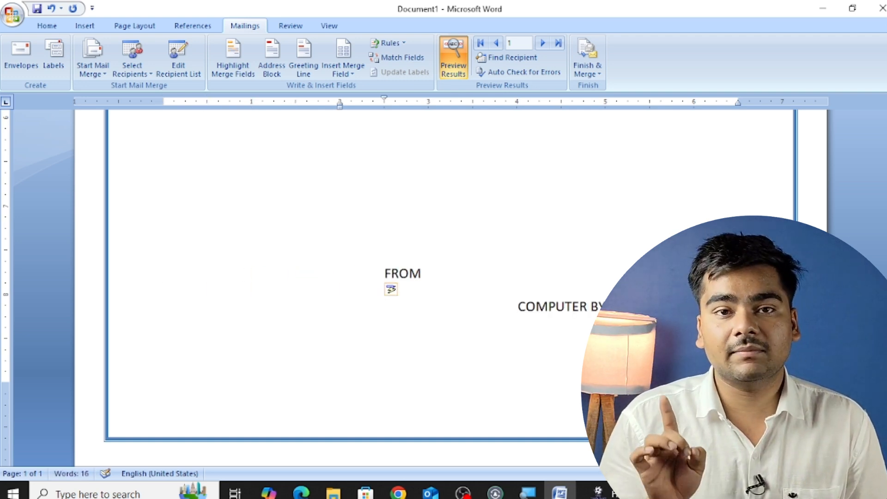
{"action": "key", "text": "Tab"}
{"action": "key", "text": "Tab"}
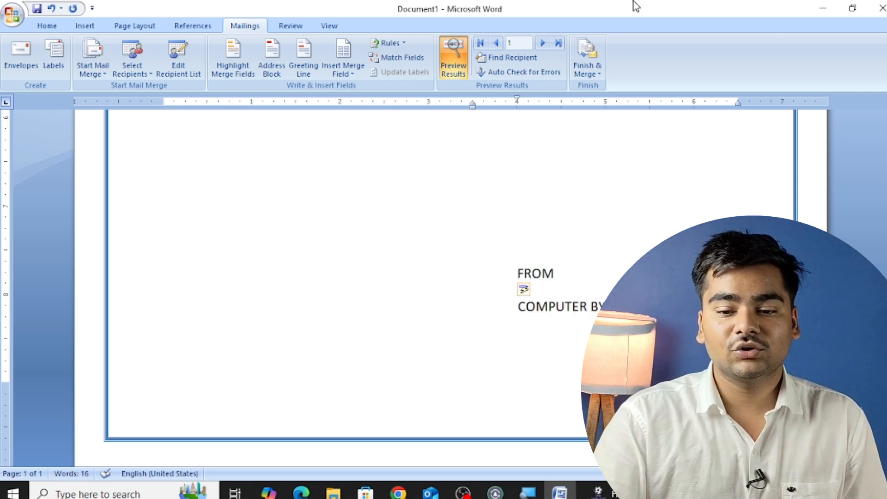
{"action": "key", "text": "BackSpace"}
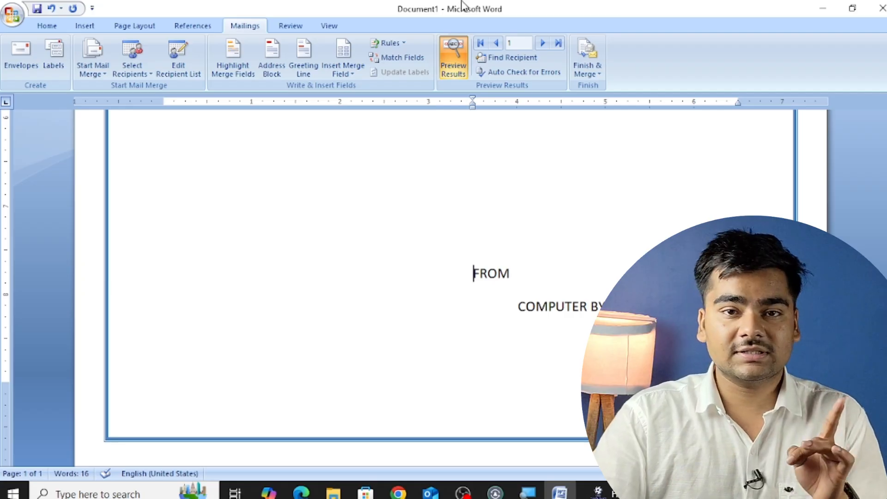
Preview record 2 and check the address block and greeting of the second recipient's letter.
{"action": "left_click", "coordinate": [546, 45]}
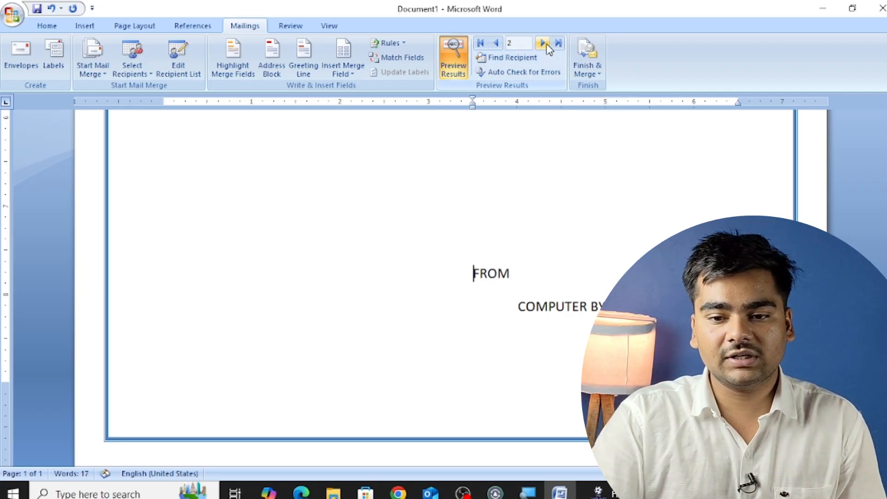
{"action": "scroll", "coordinate": [320, 214], "scroll_direction": "up", "scroll_amount": 10}
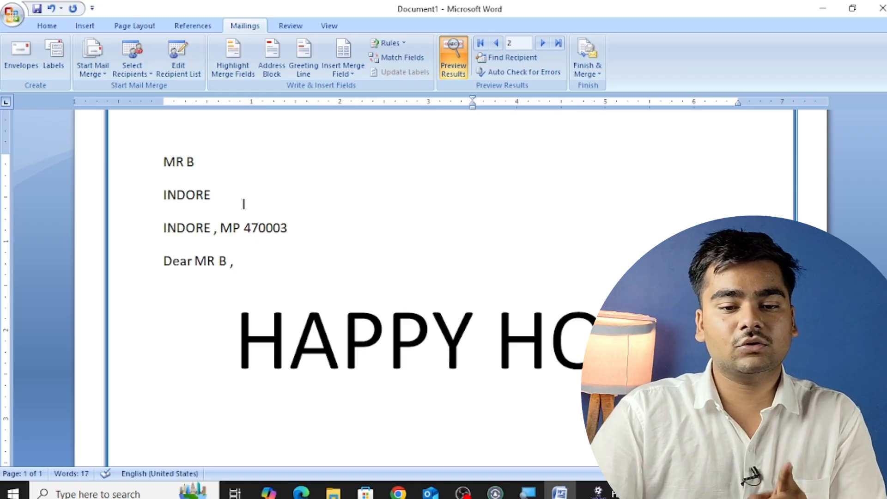
{"action": "scroll", "coordinate": [243, 204], "scroll_direction": "up", "scroll_amount": 3}
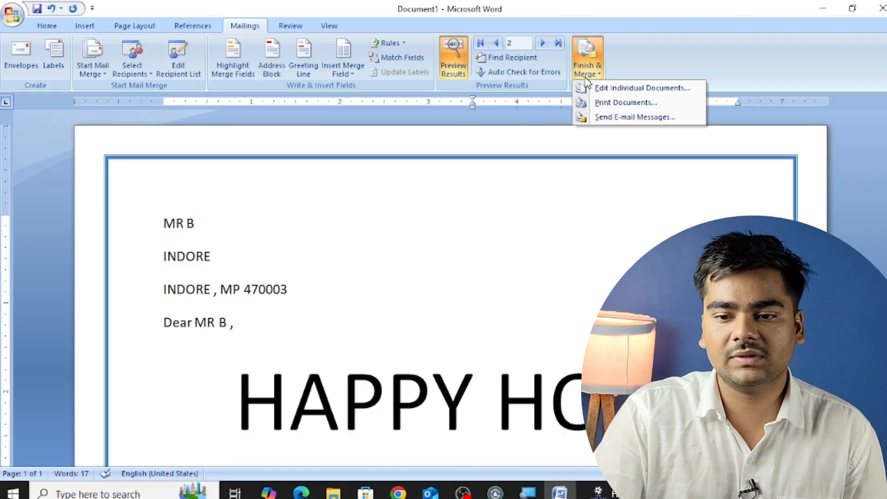
Merge all records into a new document of individual editable letters.
{"action": "left_click", "coordinate": [629, 89]}
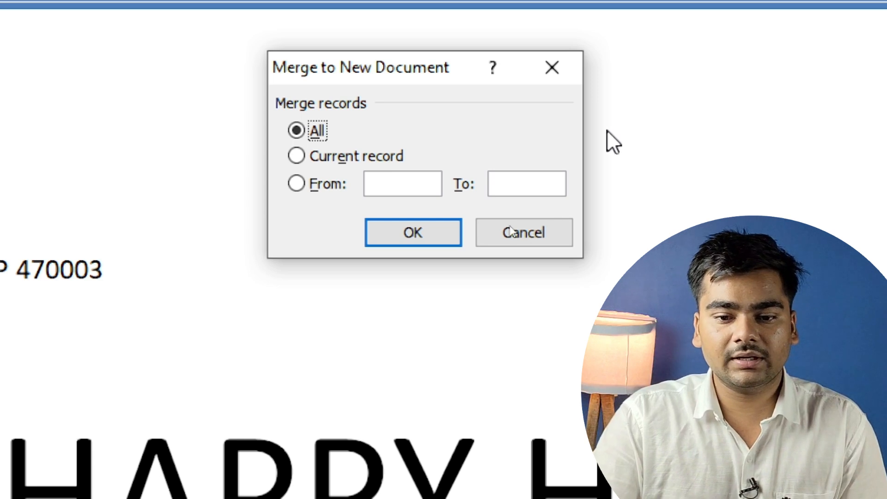
{"action": "left_click", "coordinate": [381, 152]}
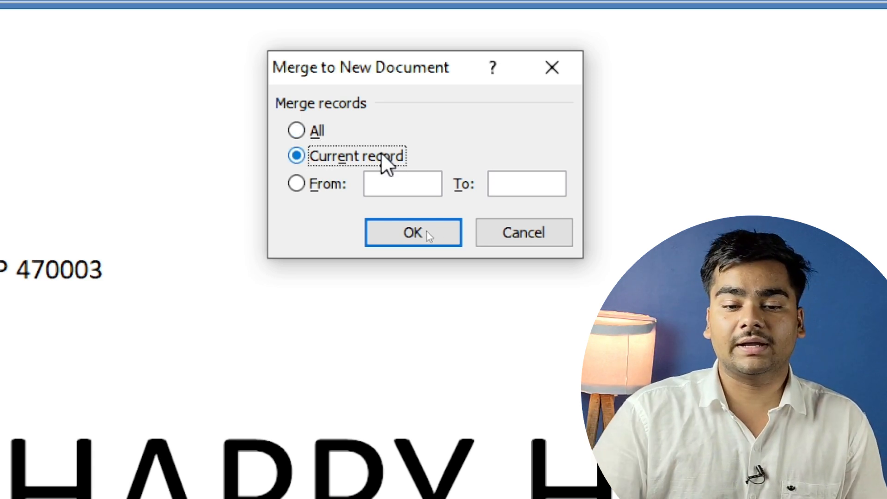
{"action": "left_click", "coordinate": [312, 182]}
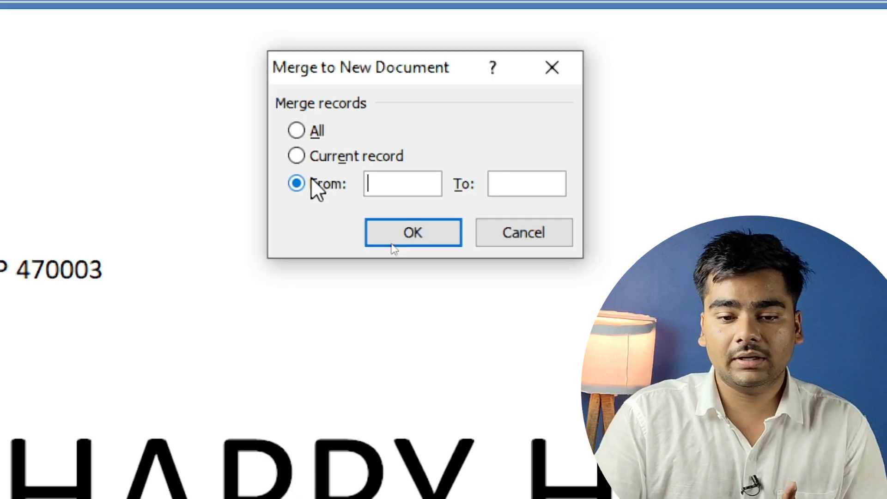
{"action": "left_click", "coordinate": [296, 131]}
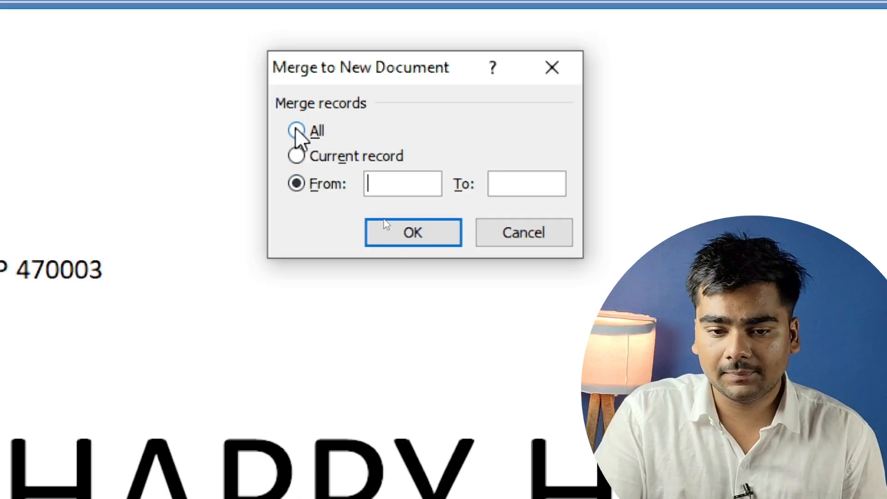
{"action": "left_click", "coordinate": [432, 237]}
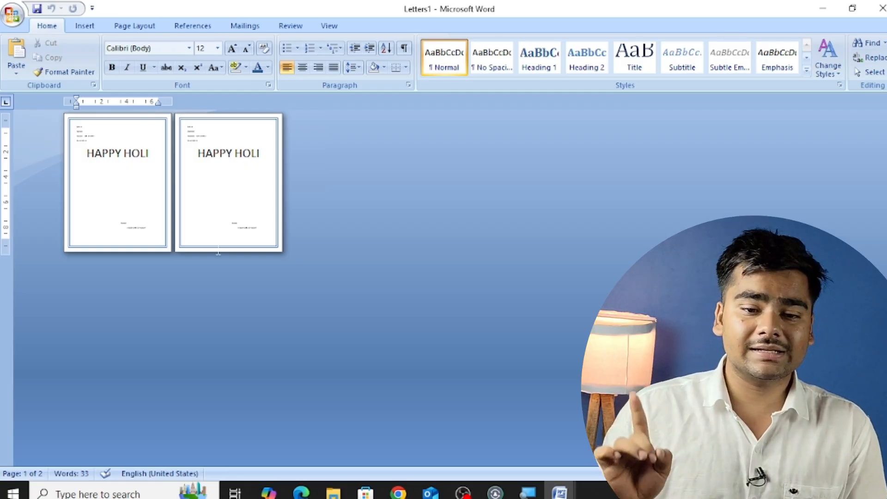
Review both merged letters from the address block down to the sender lines.
{"action": "scroll", "coordinate": [98, 210], "scroll_direction": "up", "scroll_amount": 6}
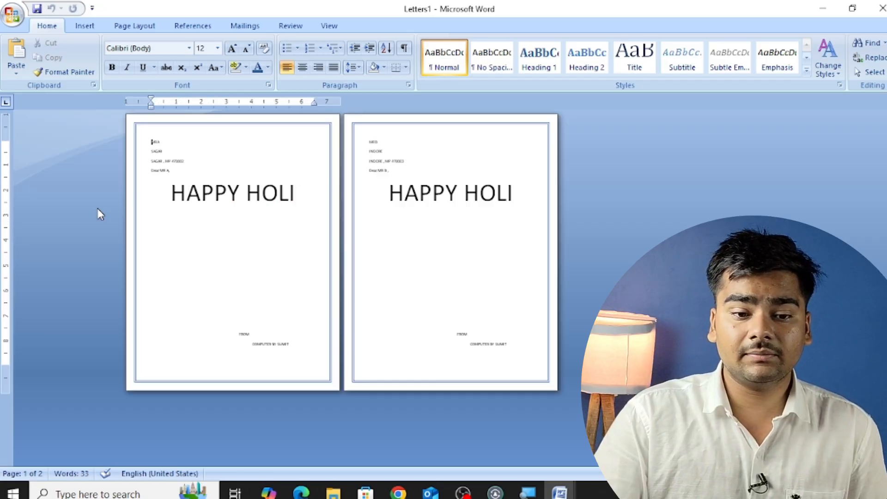
{"action": "scroll", "coordinate": [323, 240], "scroll_direction": "down", "scroll_amount": 10}
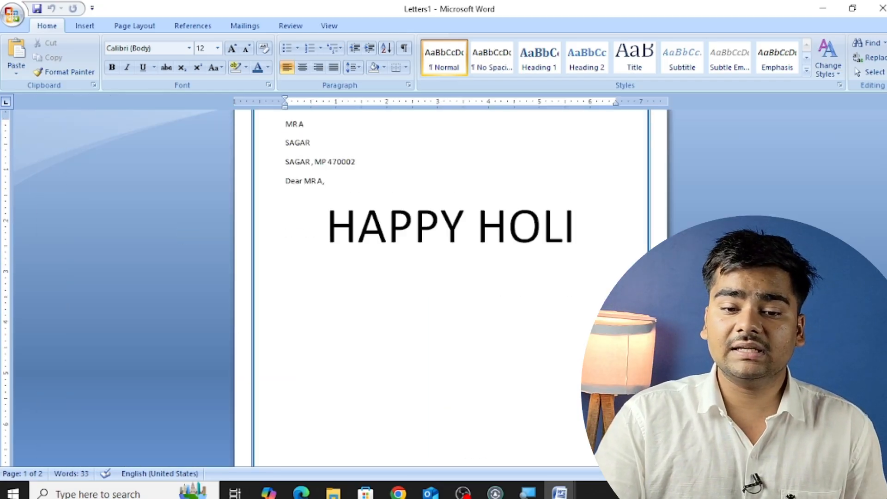
{"action": "scroll", "coordinate": [373, 241], "scroll_direction": "down", "scroll_amount": 5}
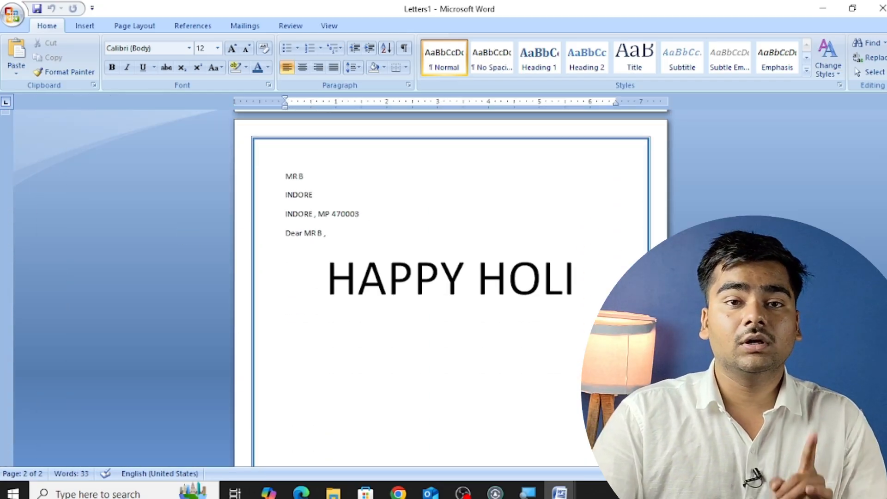
{"action": "scroll", "coordinate": [364, 246], "scroll_direction": "down", "scroll_amount": 12}
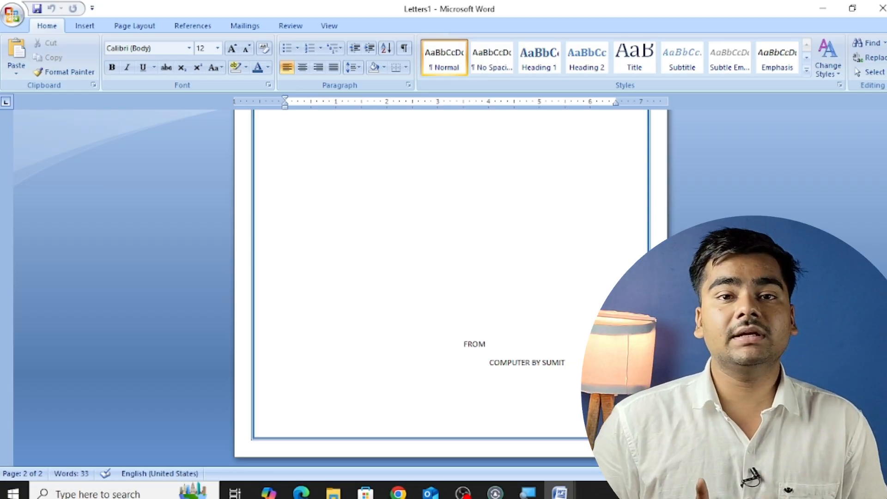
Start a label mail merge in a new blank document, using Microsoft's second 30 Per Page label.
{"action": "key", "text": "ctrl+n"}
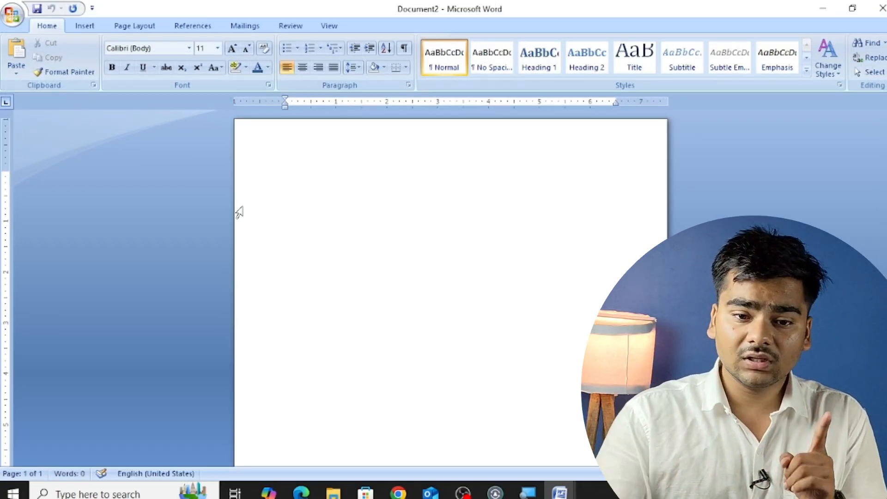
{"action": "left_click", "coordinate": [257, 25]}
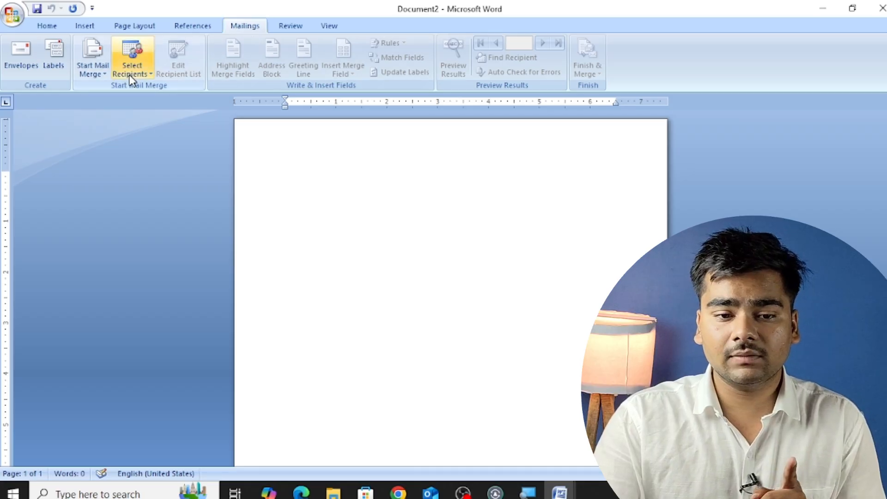
{"action": "left_click", "coordinate": [89, 74]}
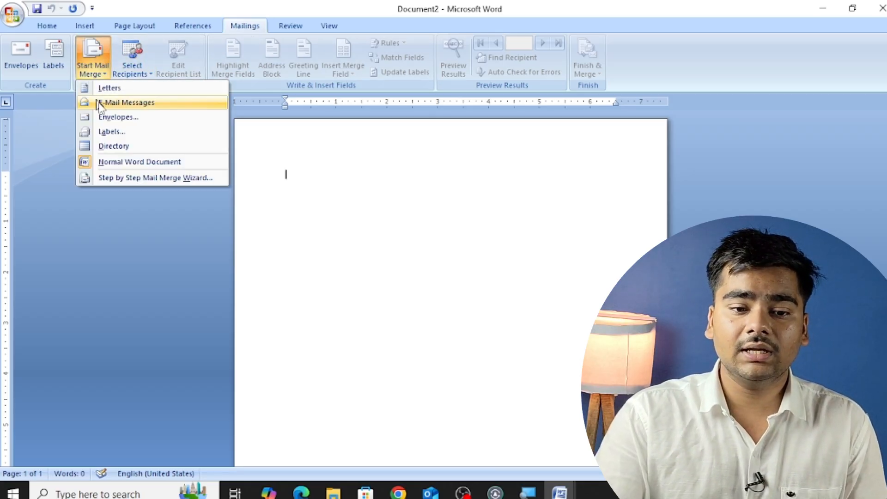
{"action": "left_click", "coordinate": [109, 132]}
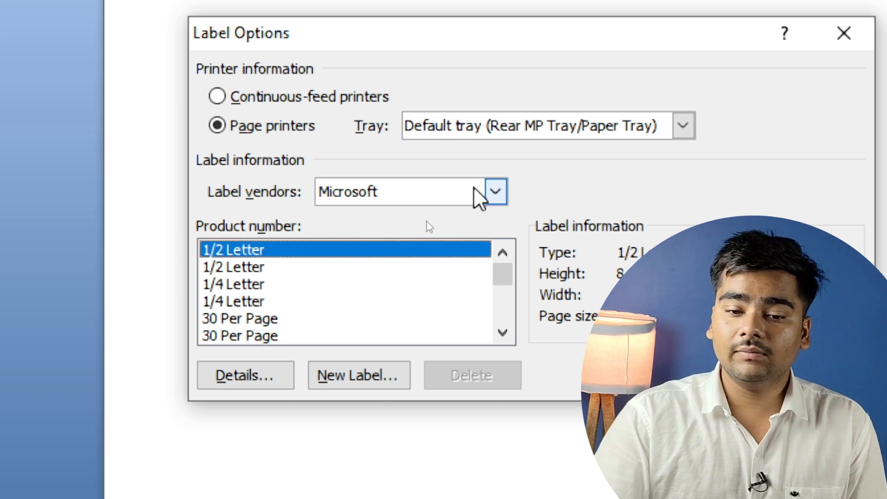
{"action": "left_click", "coordinate": [495, 192]}
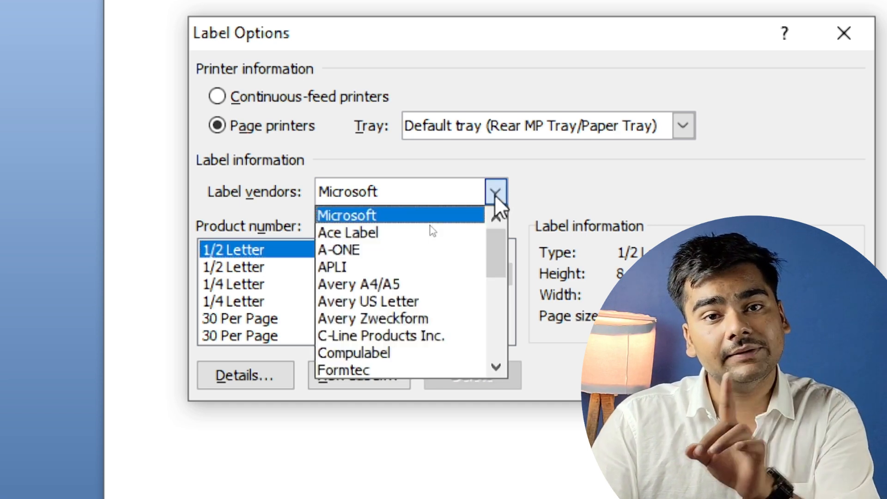
{"action": "left_click", "coordinate": [495, 195]}
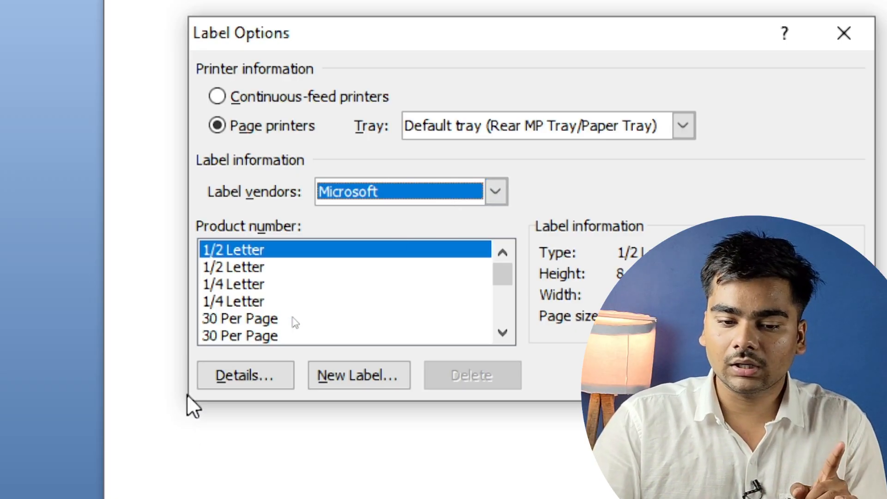
{"action": "left_click", "coordinate": [243, 337]}
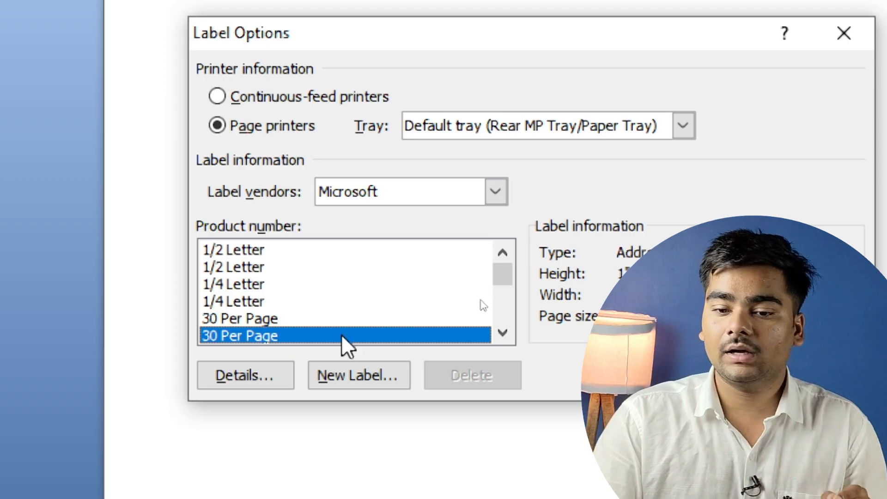
{"action": "key", "text": "Return"}
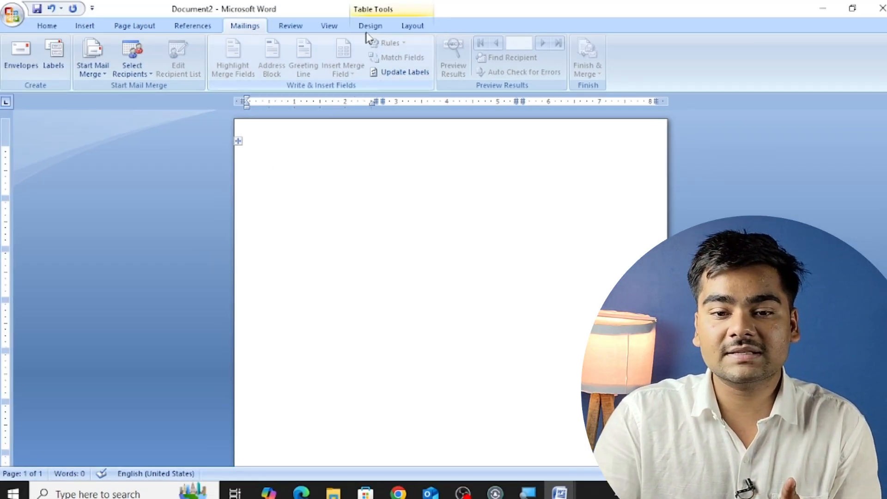
Show the gridlines of the label table and attach the existing LETTER list as the merge recipients.
{"action": "left_click", "coordinate": [406, 26]}
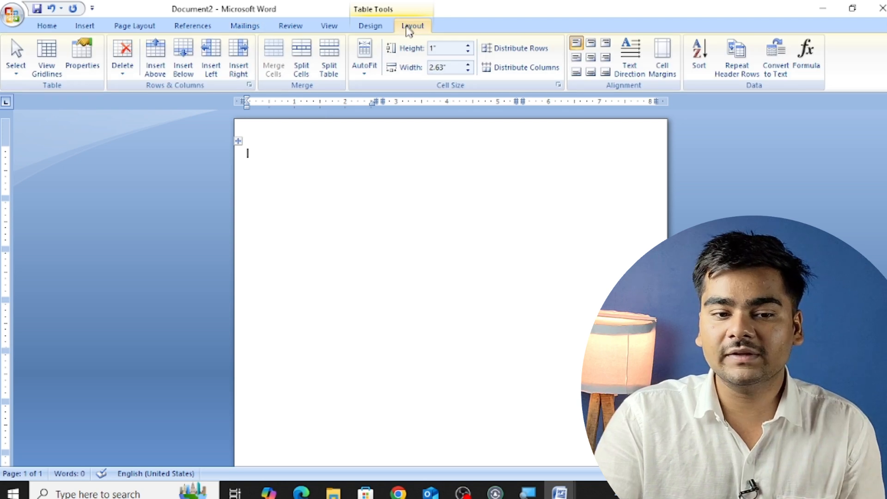
{"action": "left_click", "coordinate": [60, 71]}
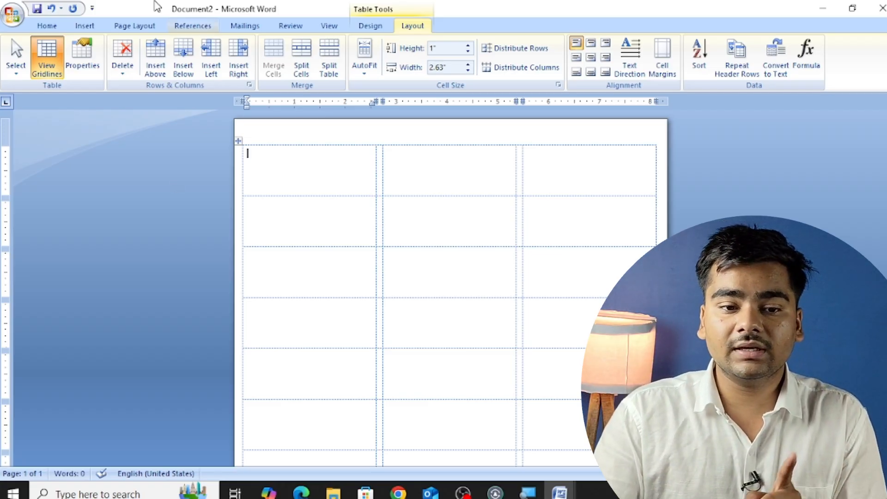
{"action": "left_click", "coordinate": [232, 27]}
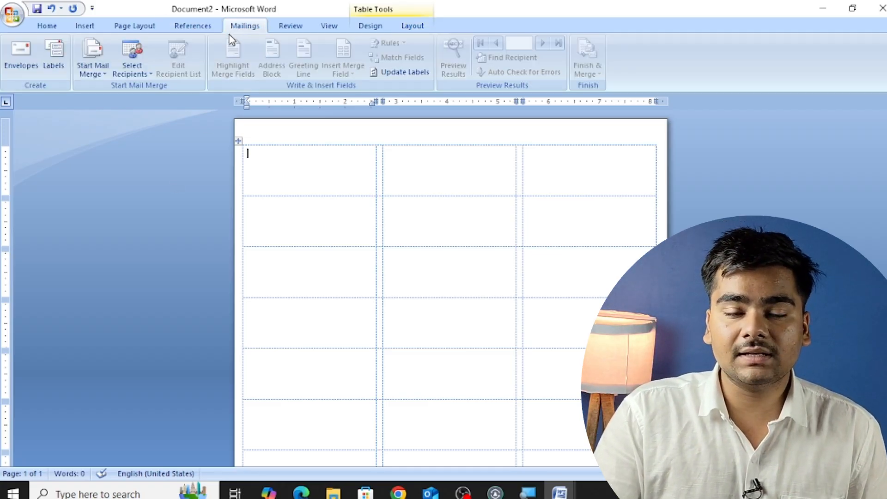
{"action": "left_click", "coordinate": [125, 65]}
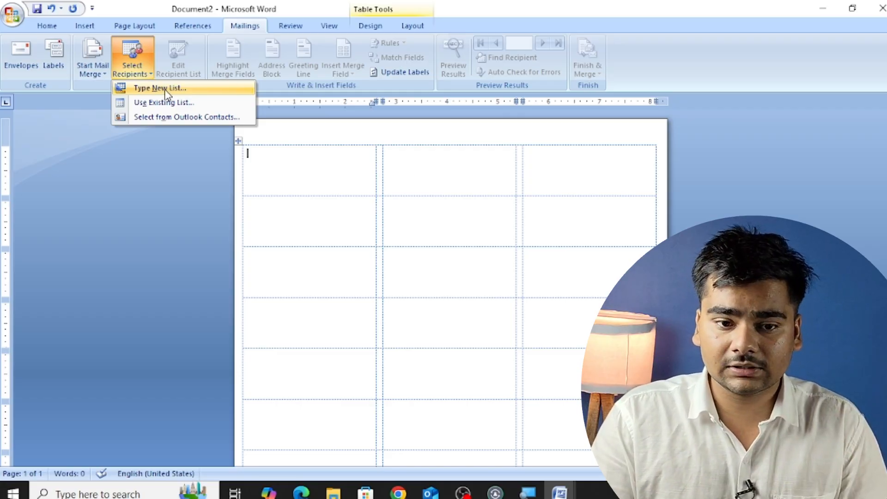
{"action": "left_click", "coordinate": [169, 102]}
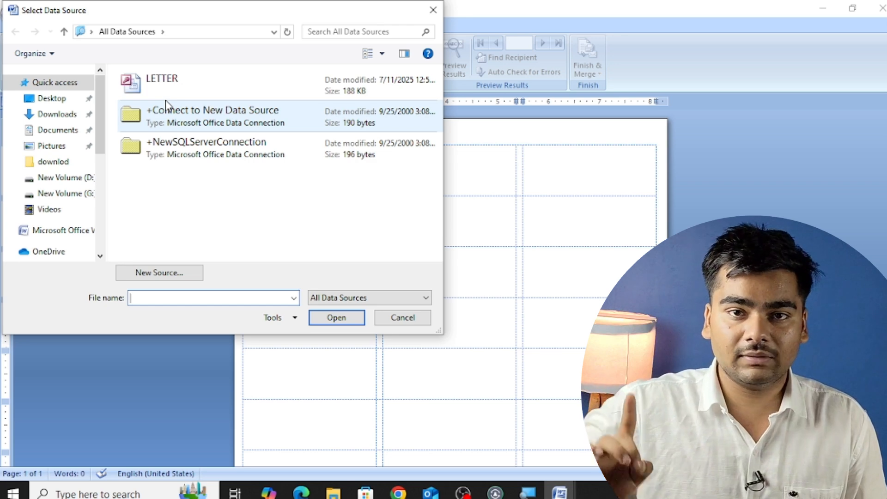
{"action": "left_click", "coordinate": [168, 96]}
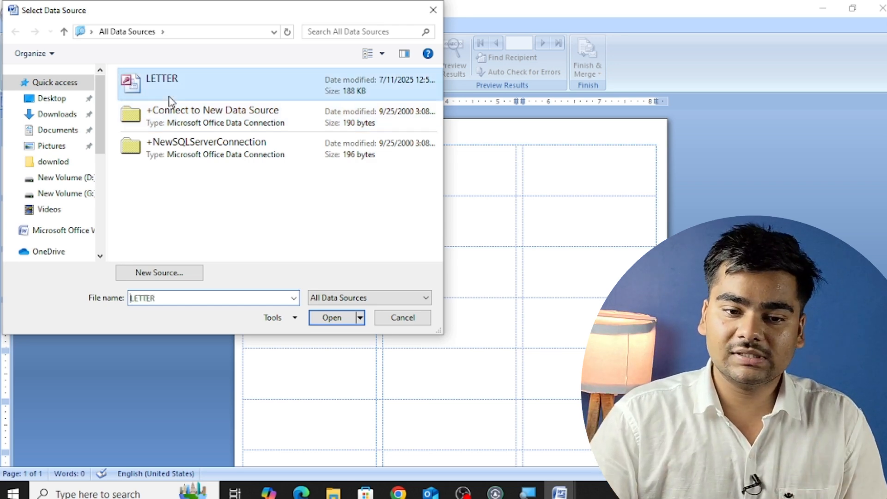
{"action": "left_click", "coordinate": [318, 318]}
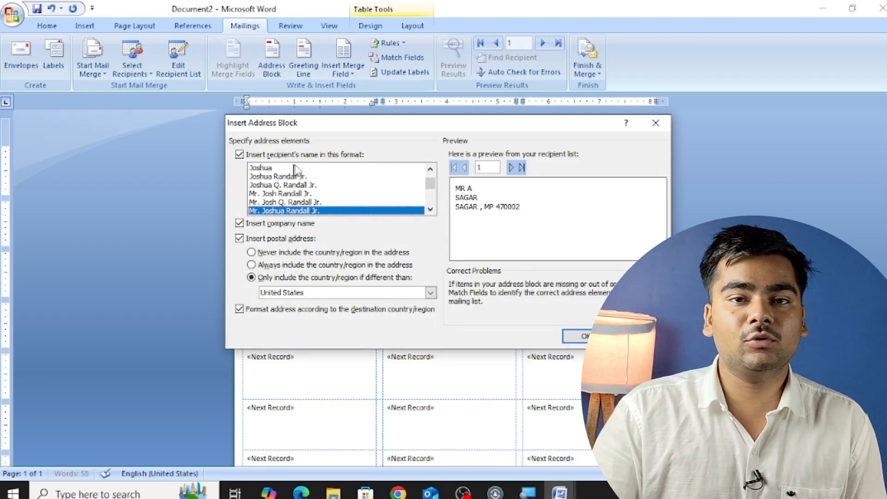
Insert an address block with the Joshua Q. Randall Jr. name format in the first label and copy it to all labels.
{"action": "left_click", "coordinate": [302, 184]}
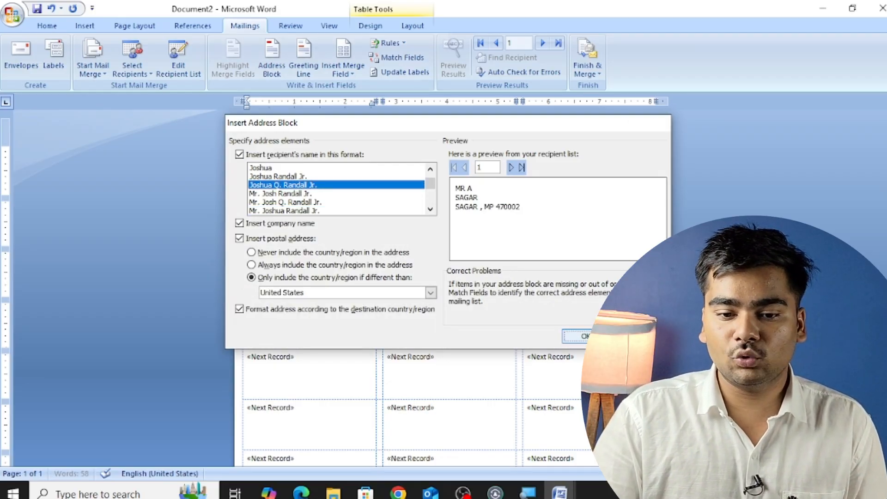
{"action": "left_click", "coordinate": [576, 336]}
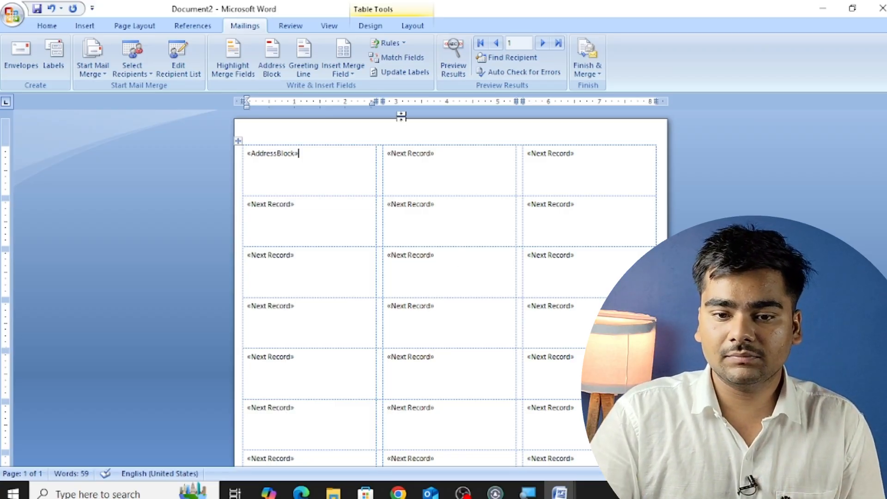
{"action": "left_click", "coordinate": [420, 74]}
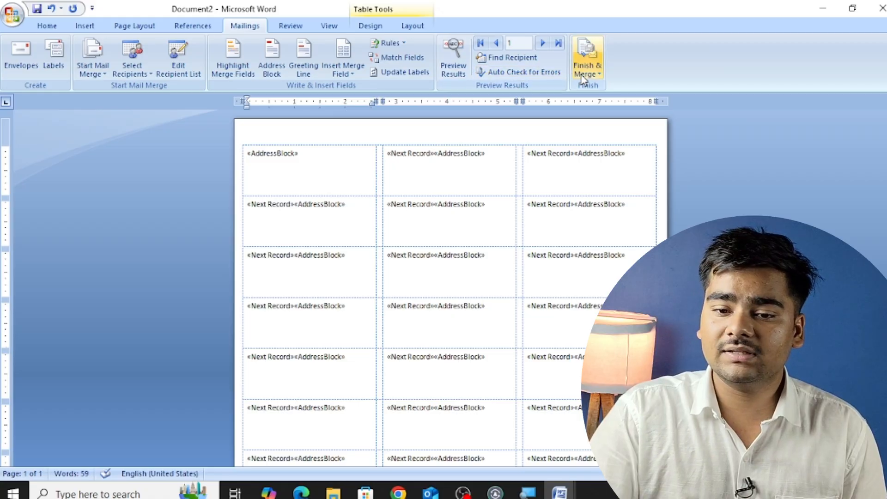
Preview the recipients' addresses on the labels and merge all records into a new editable document.
{"action": "left_click", "coordinate": [453, 74]}
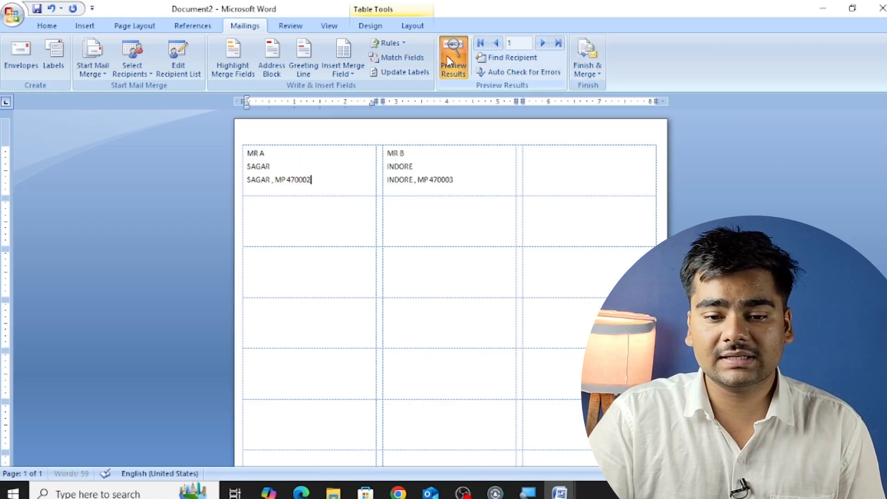
{"action": "left_click", "coordinate": [586, 74]}
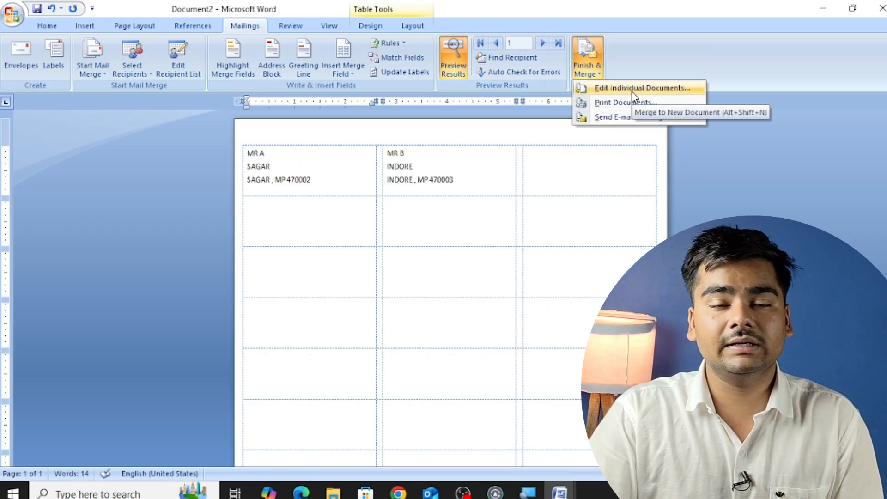
{"action": "left_click", "coordinate": [634, 89]}
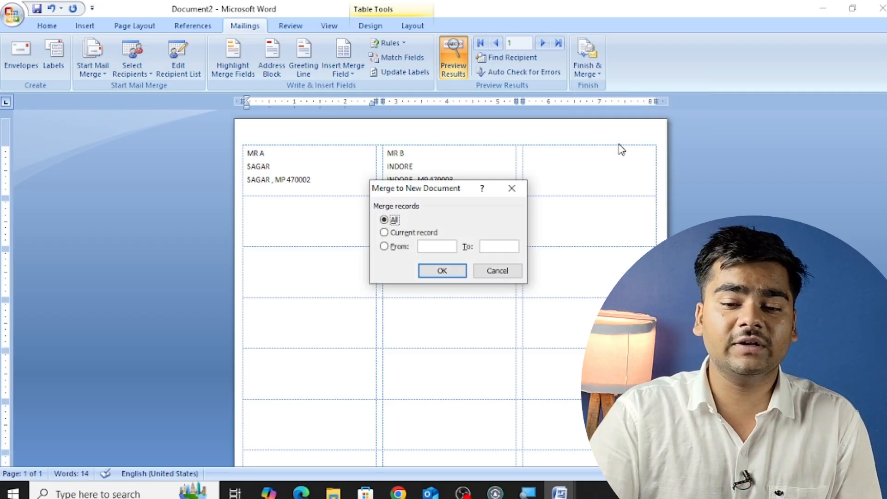
{"action": "left_click", "coordinate": [453, 275]}
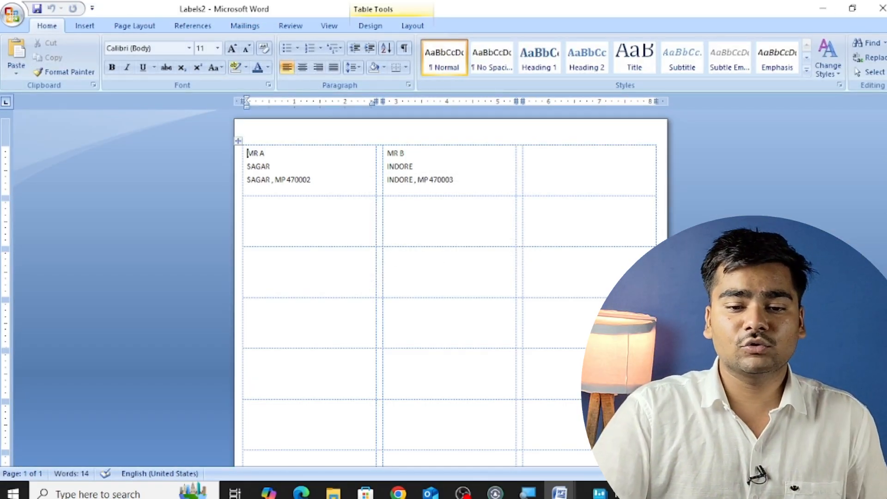
{"action": "scroll", "coordinate": [370, 256], "scroll_direction": "up", "scroll_amount": 1}
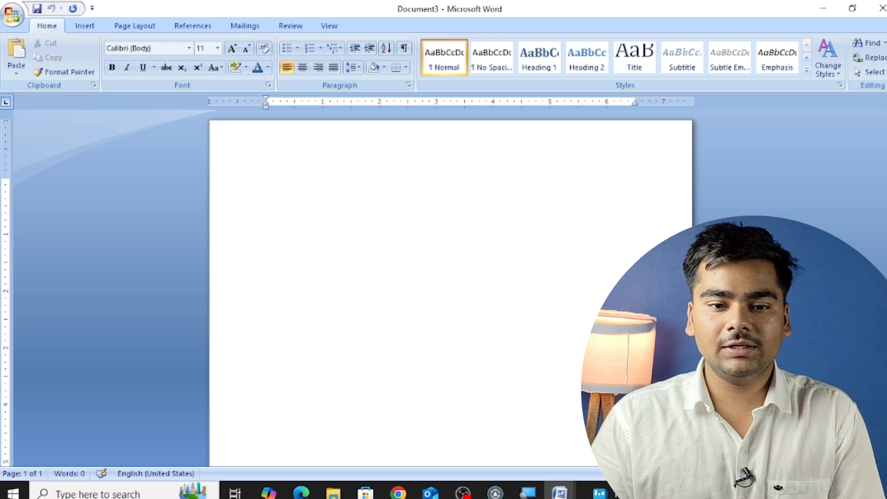
Set up the blank document as an envelope mail merge with envelope size 10 (4 1/8 x 9 1/2 in), leaving the delivery address font unaltered.
{"action": "left_click", "coordinate": [249, 27]}
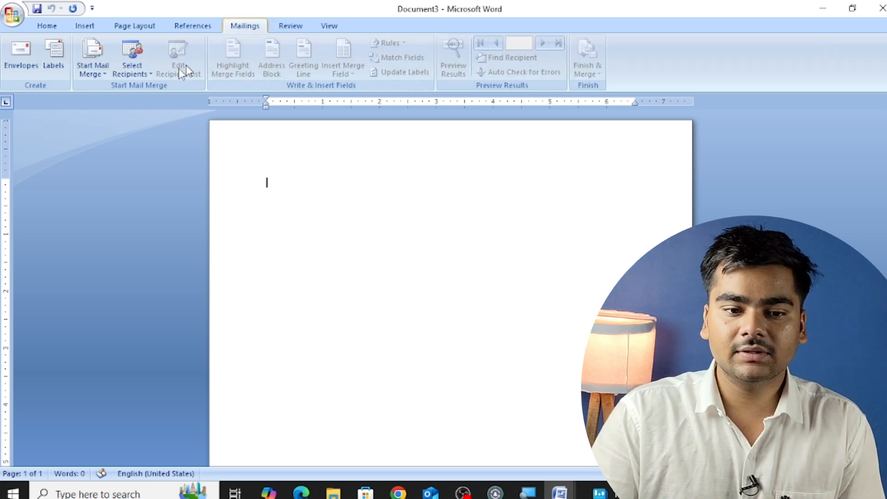
{"action": "left_click", "coordinate": [100, 67]}
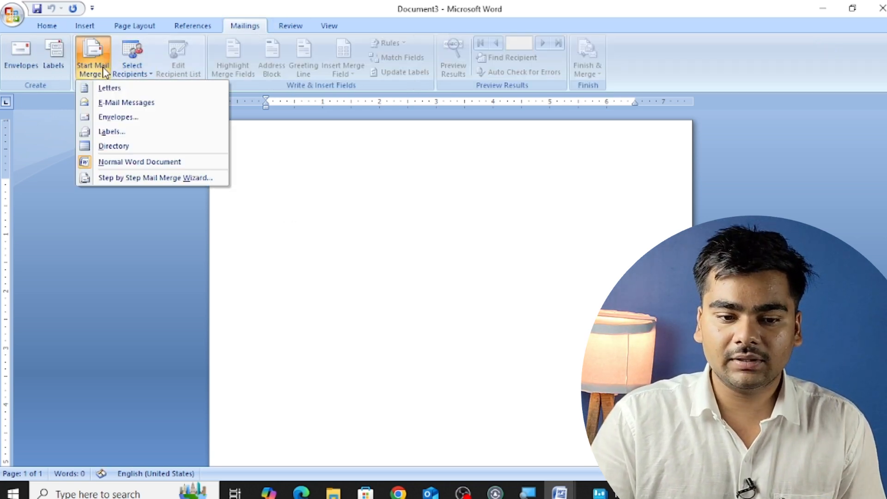
{"action": "left_click", "coordinate": [133, 117]}
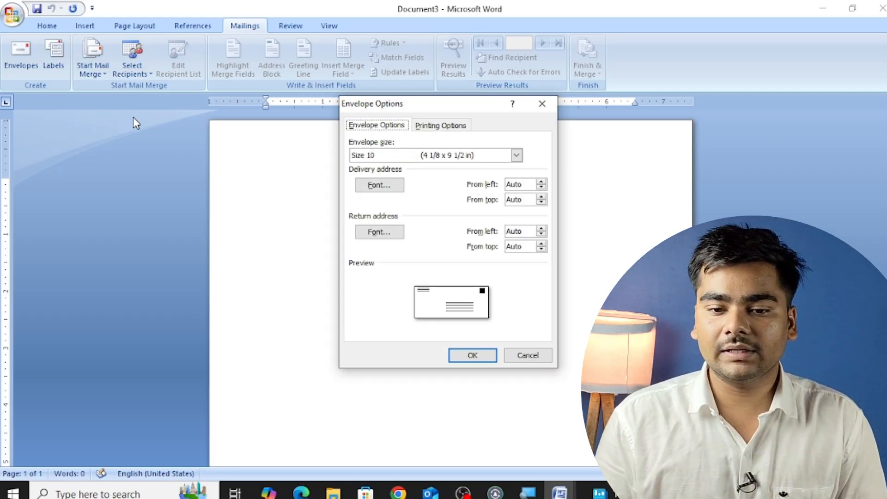
{"action": "left_click", "coordinate": [453, 157]}
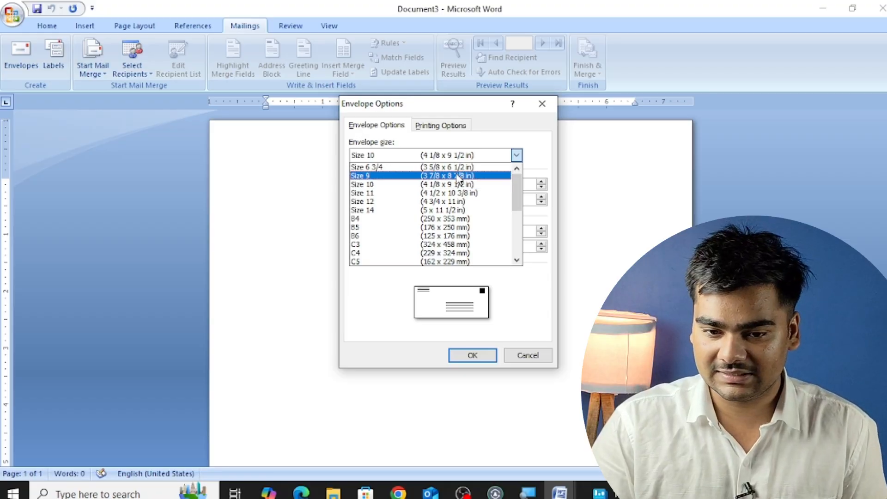
{"action": "left_click", "coordinate": [448, 185]}
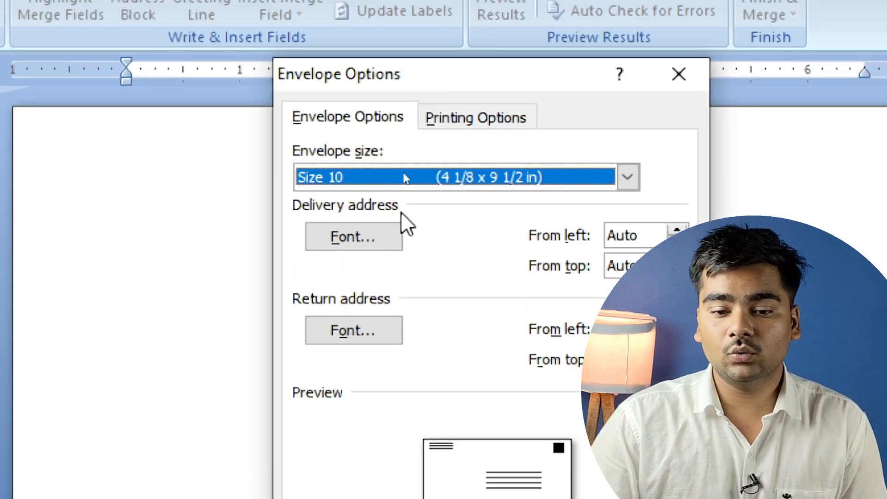
{"action": "left_click", "coordinate": [372, 246]}
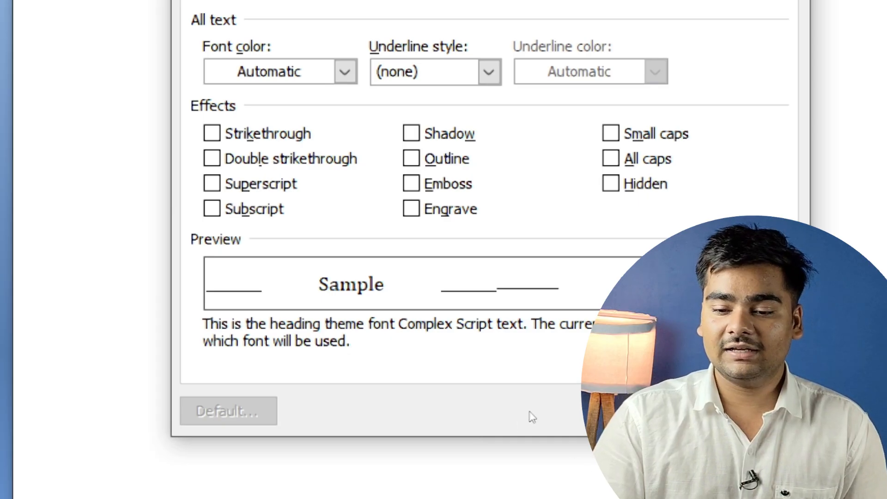
{"action": "key", "text": "Escape"}
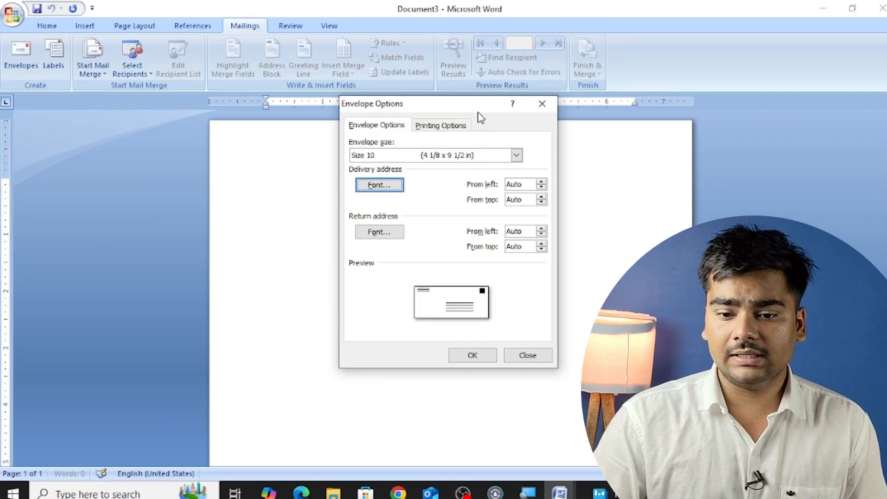
{"action": "left_click", "coordinate": [481, 354]}
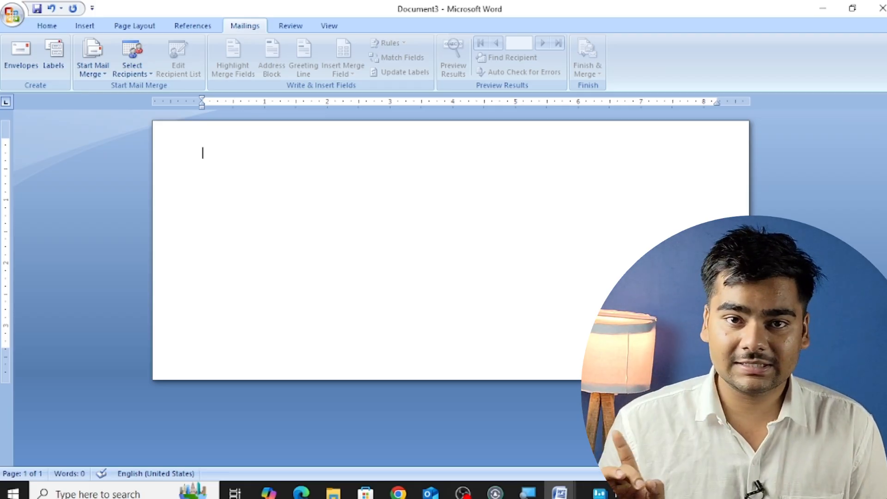
Enter the return address on the envelope: the sender's name, and below it the postcode, city and state.
{"action": "type", "text": "MR A"}
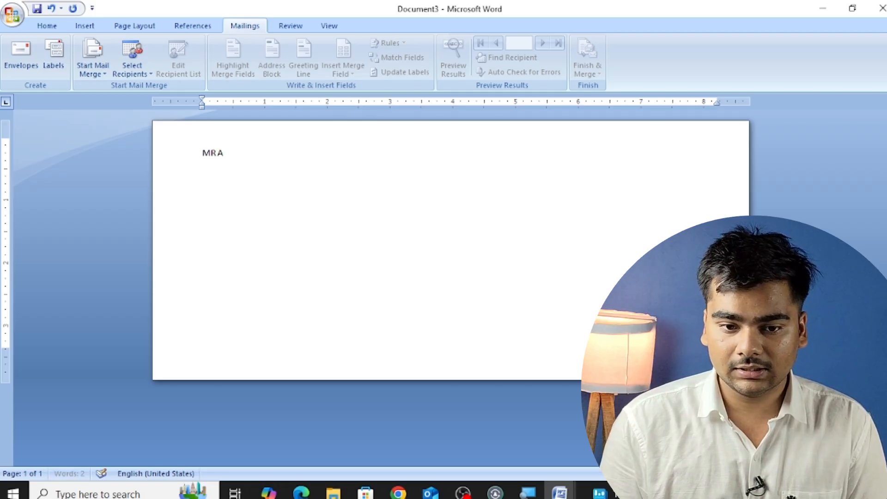
{"action": "key", "text": "Return"}
{"action": "type", "text": "4"}
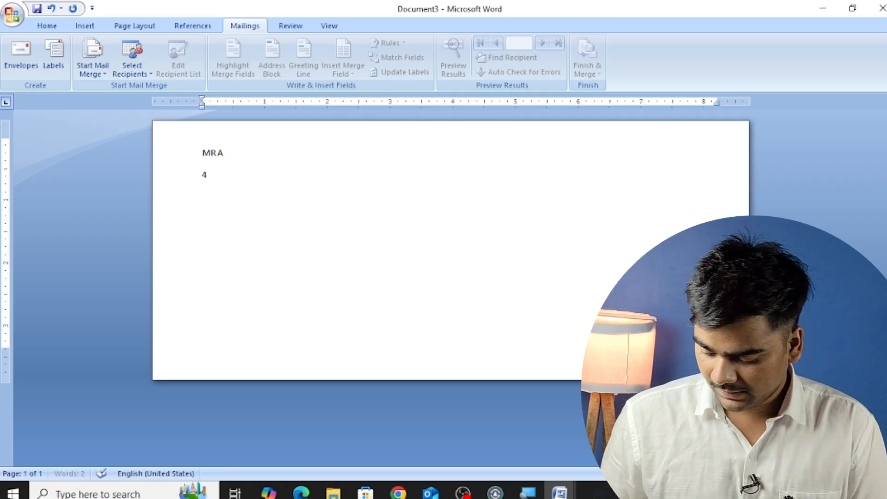
{"action": "type", "text": "70002, "}
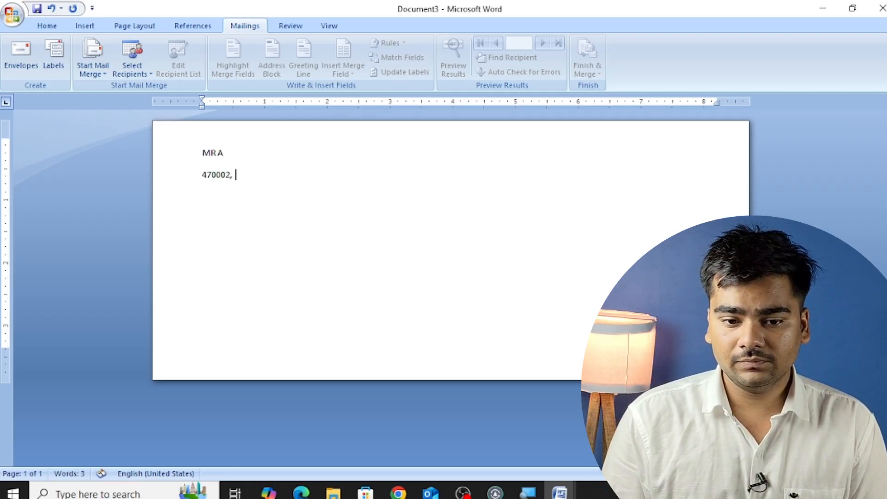
{"action": "type", "text": "SAGAR MP"}
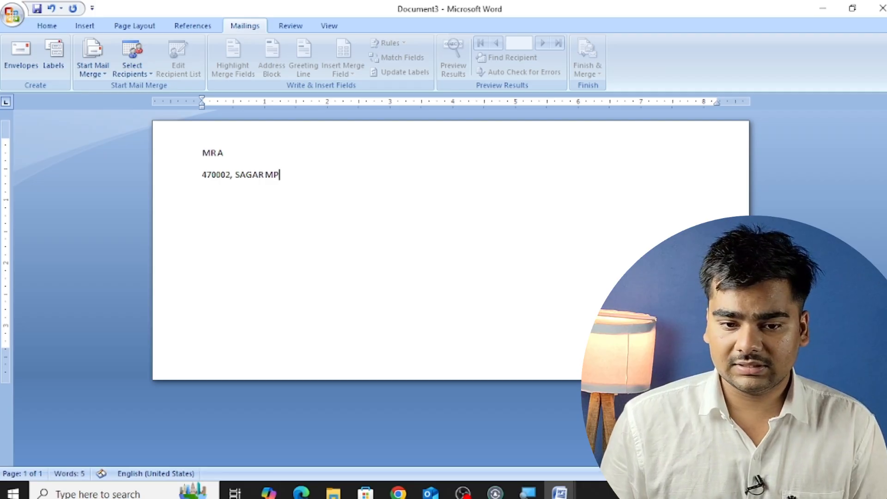
{"action": "key", "text": "Return"}
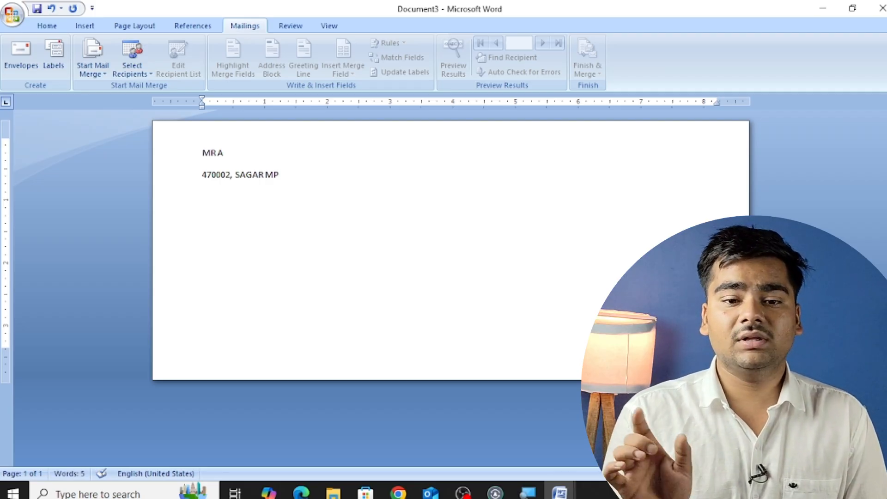
Fill in the envelope's delivery address box with the city on the first line and POST OFFICE on the second.
{"action": "left_click", "coordinate": [398, 264]}
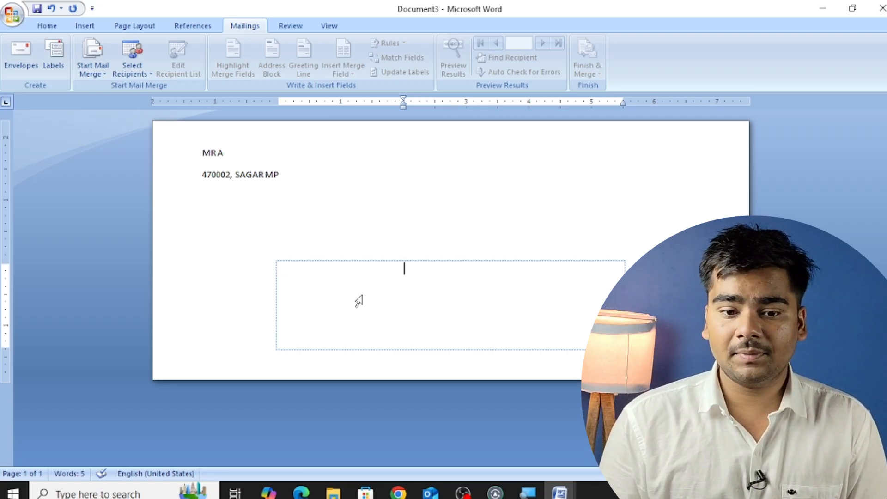
{"action": "type", "text": "SAGAR"}
{"action": "key", "text": "Return"}
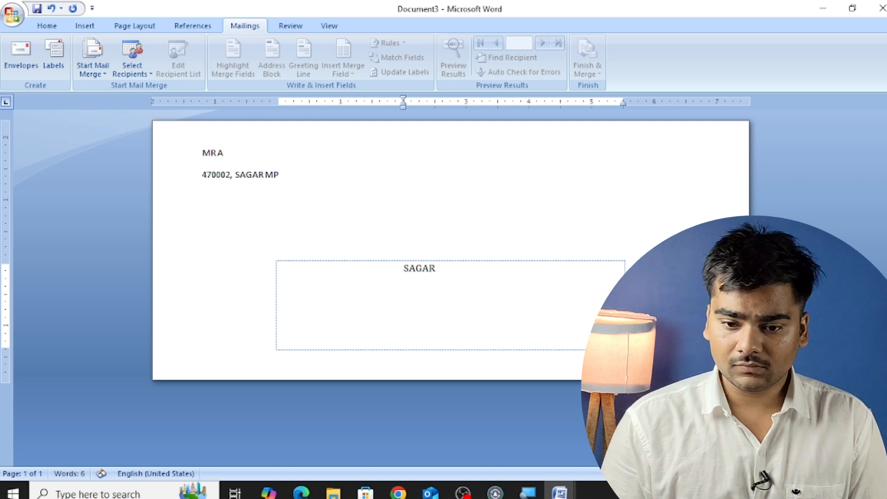
{"action": "type", "text": "POST OFFICE"}
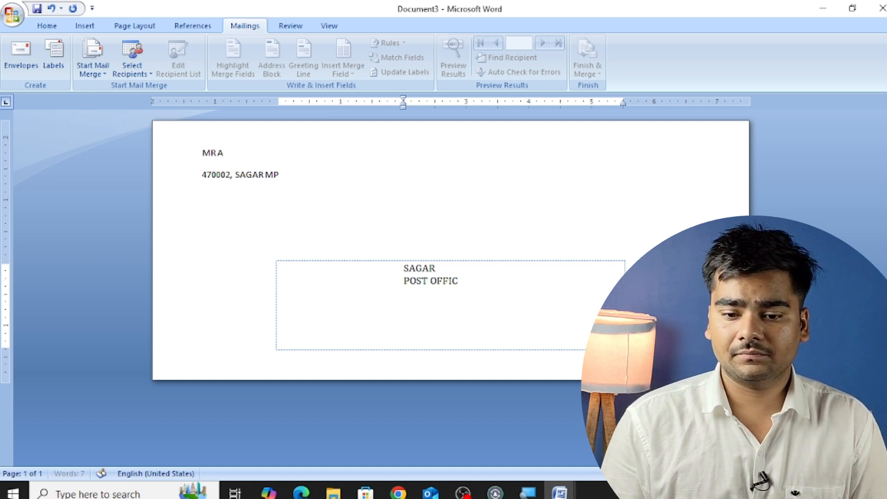